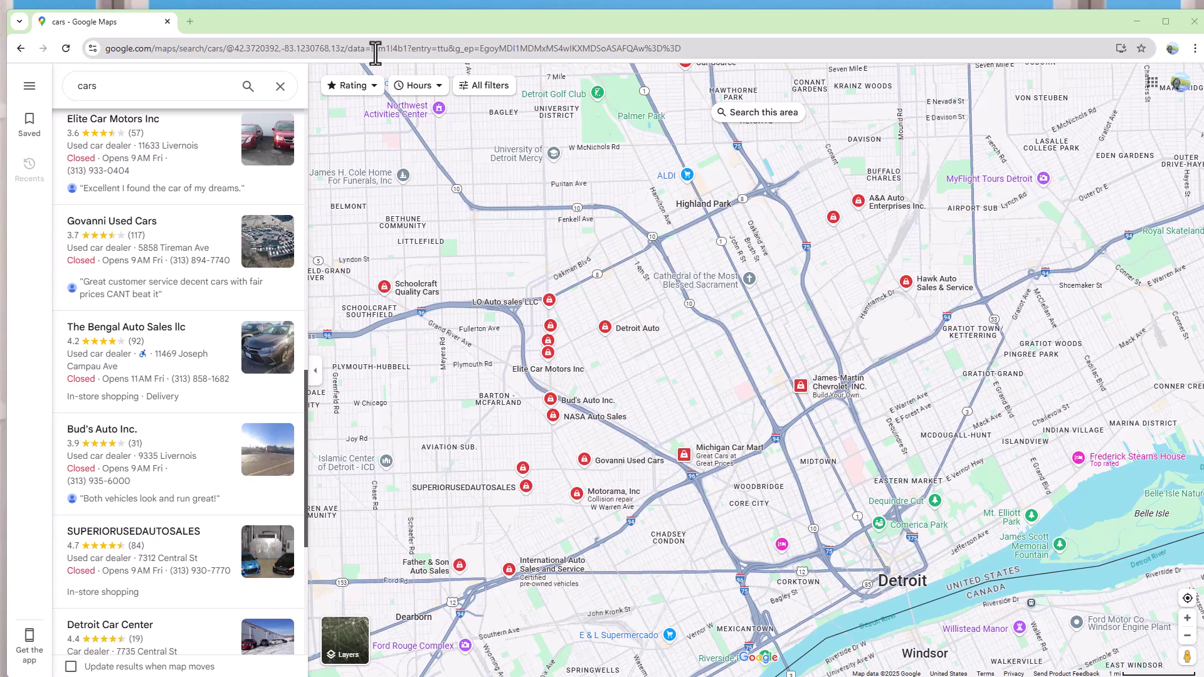
- Browse the Google Maps results for cars around Detroit and minimize the browser window
click(113, 91)
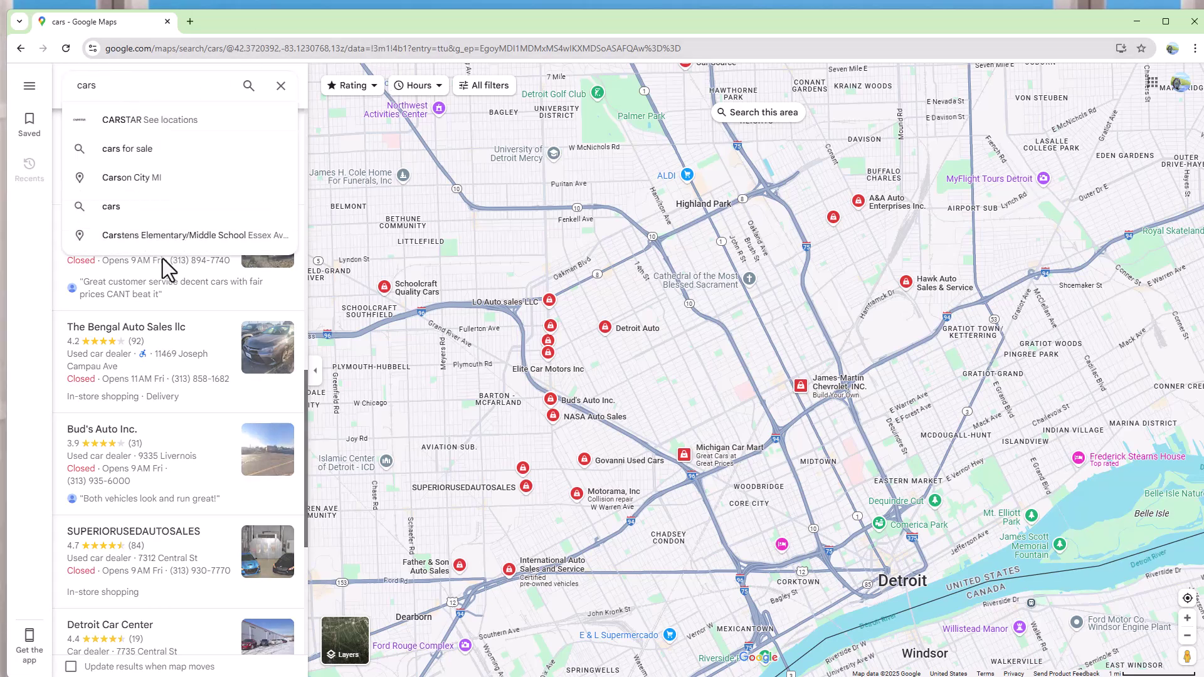
scroll(181, 266, down, 5)
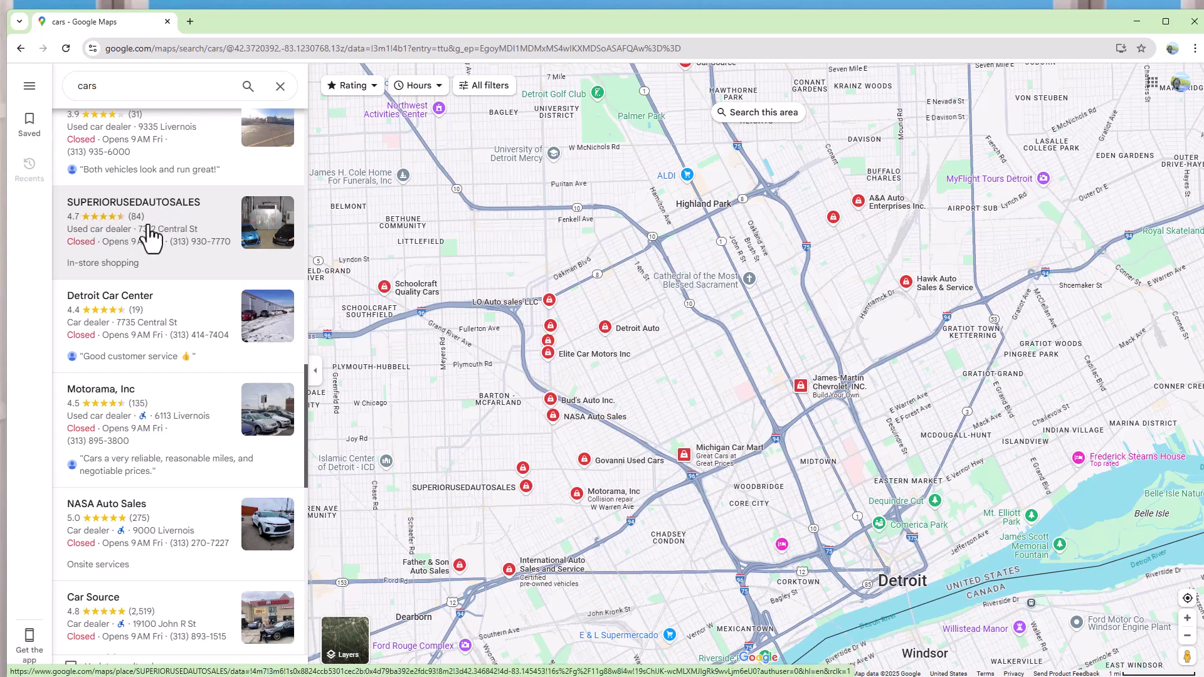
scroll(162, 290, down, 10)
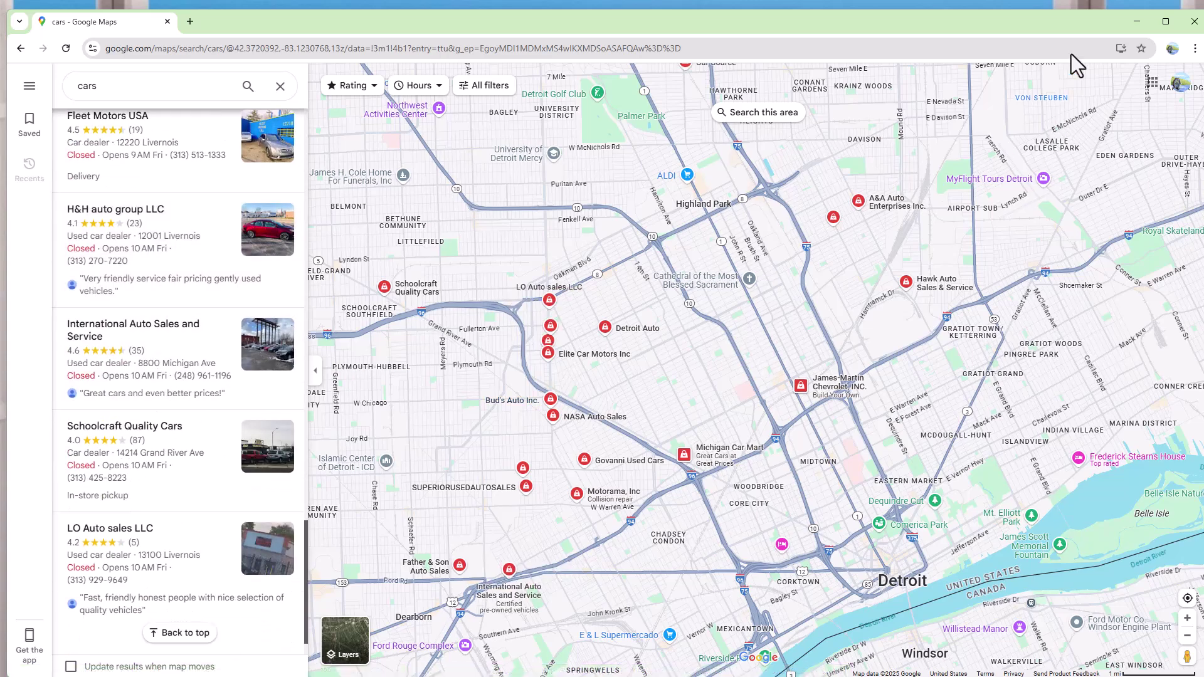
click(1137, 21)
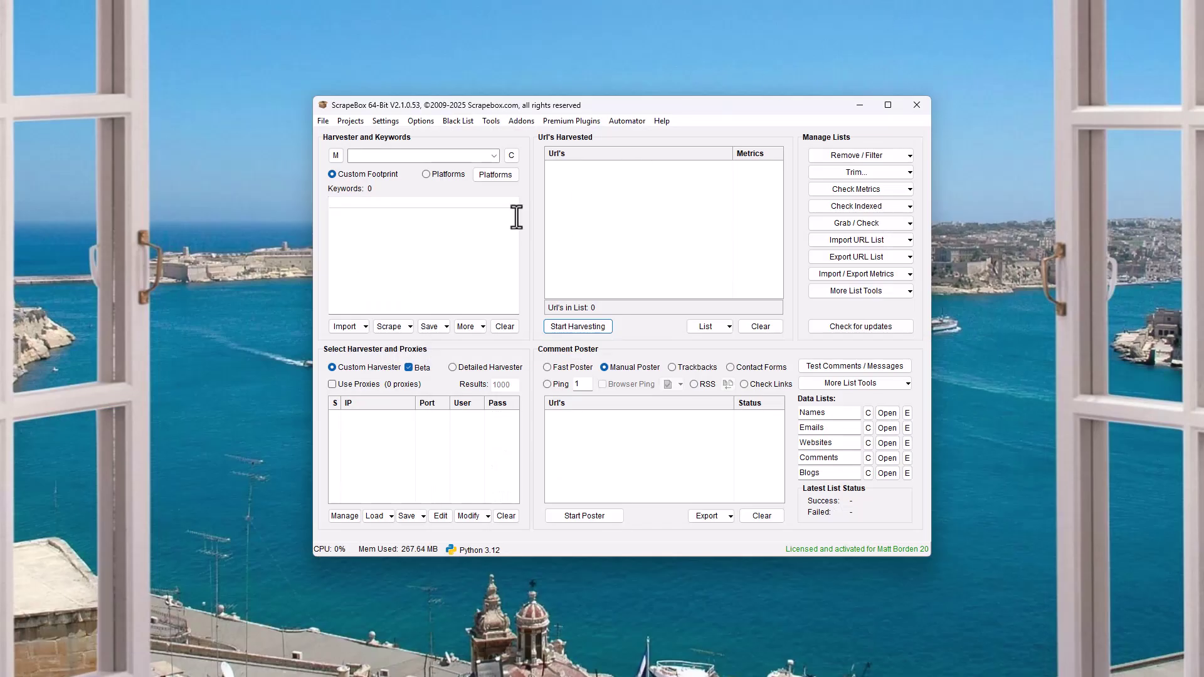
click(575, 122)
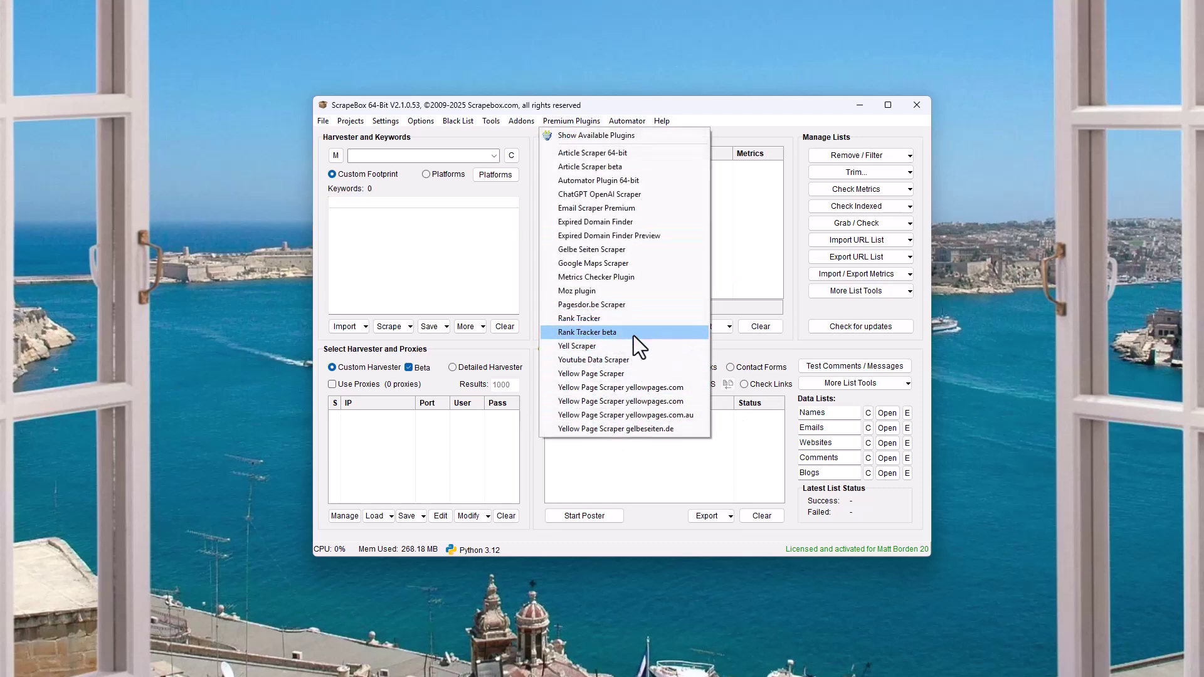
click(759, 243)
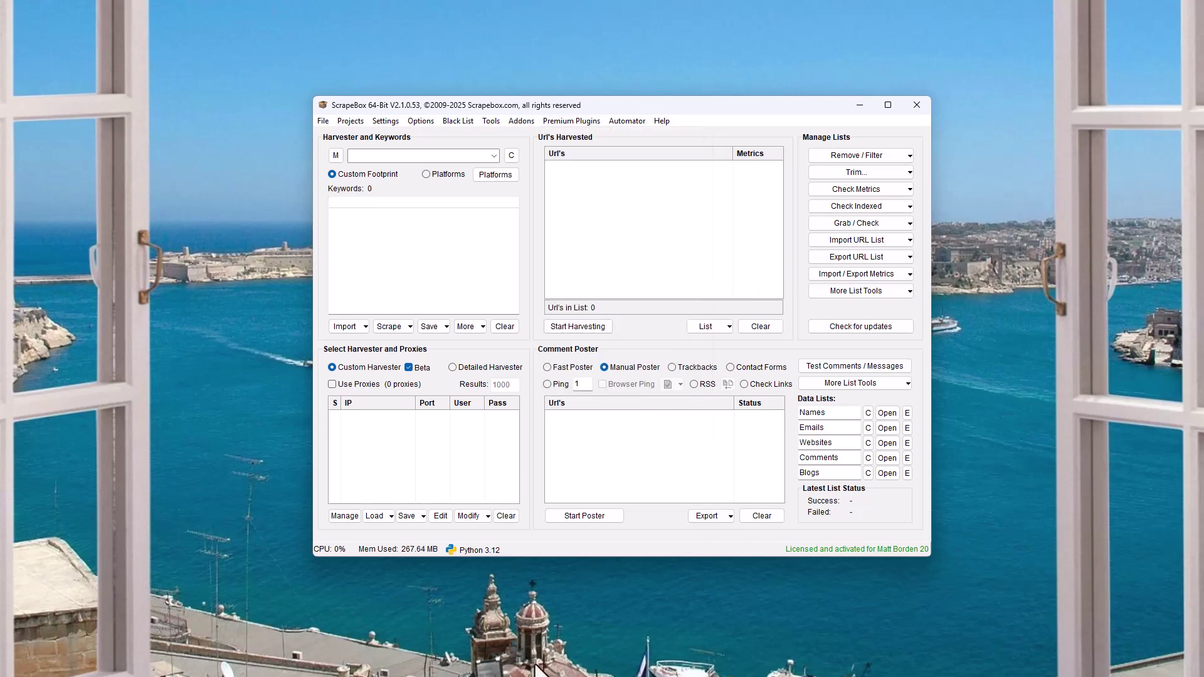
- Switch to Chrome, review the purchase offer on Scrapebox.com and view the ScrapeboxTips.com page
mouse_move(595, 668)
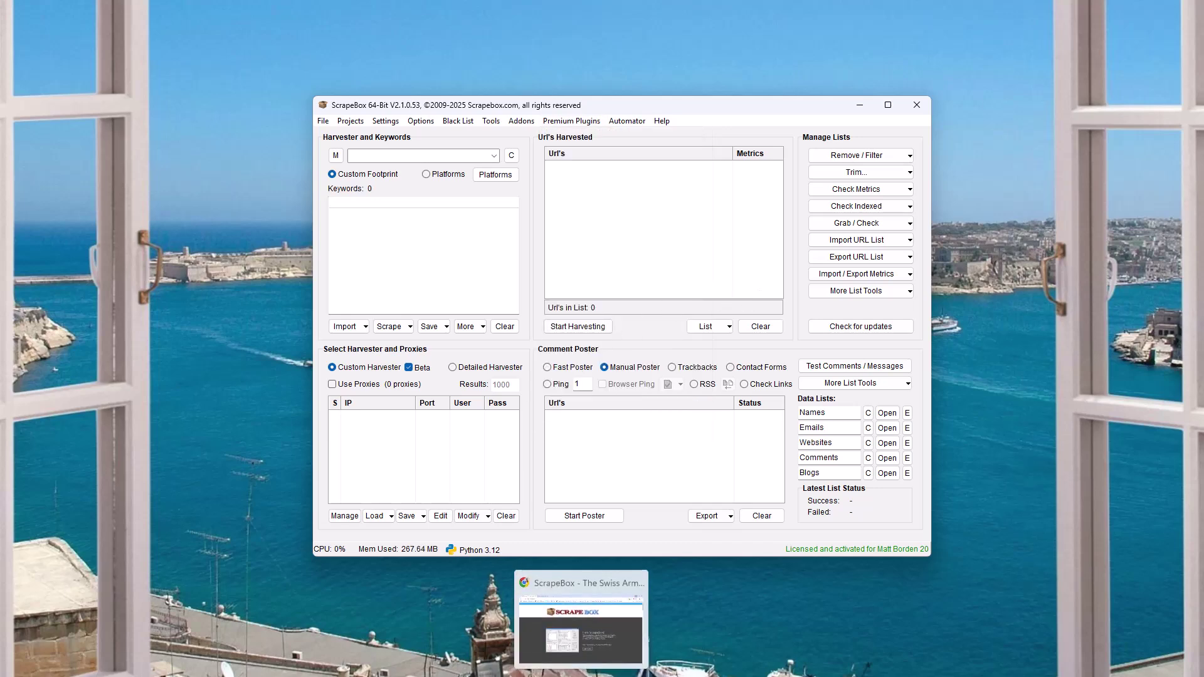
click(576, 633)
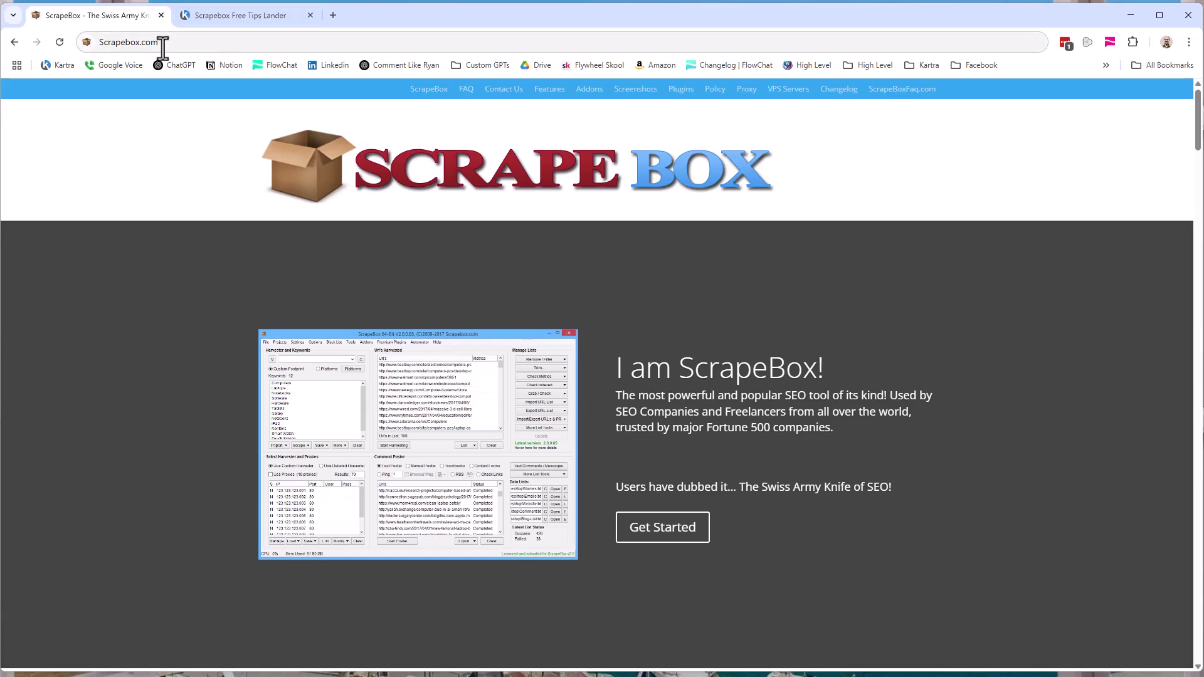
scroll(282, 252, down, 20)
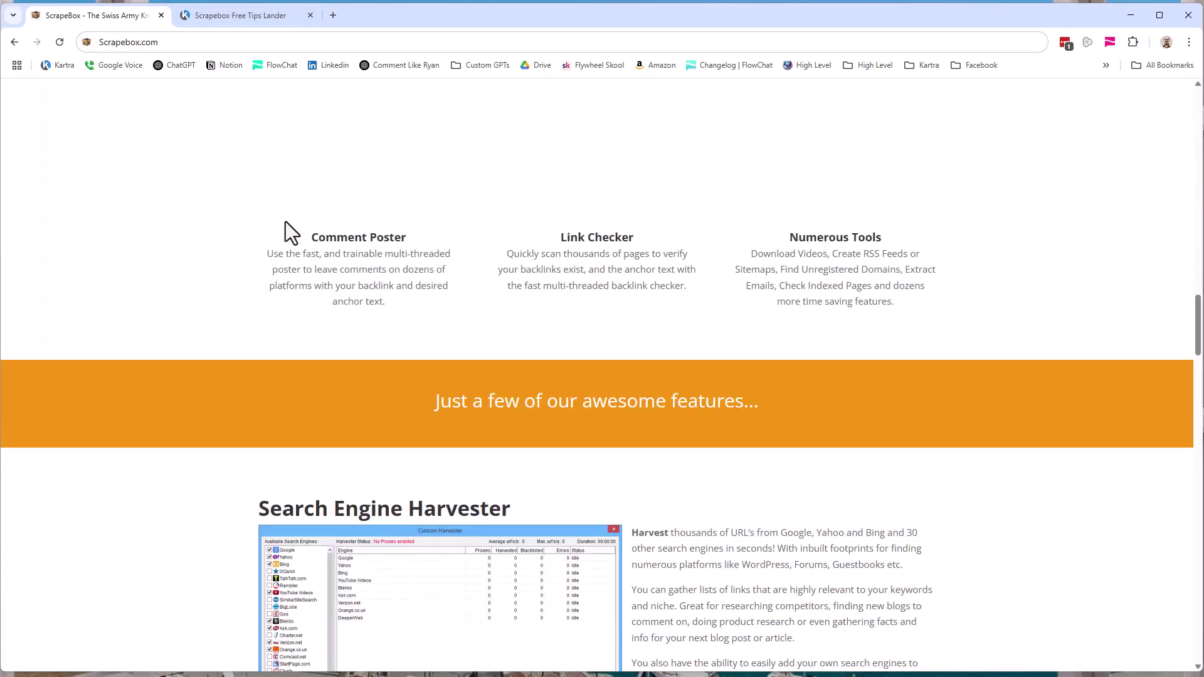
scroll(315, 217, up, 15)
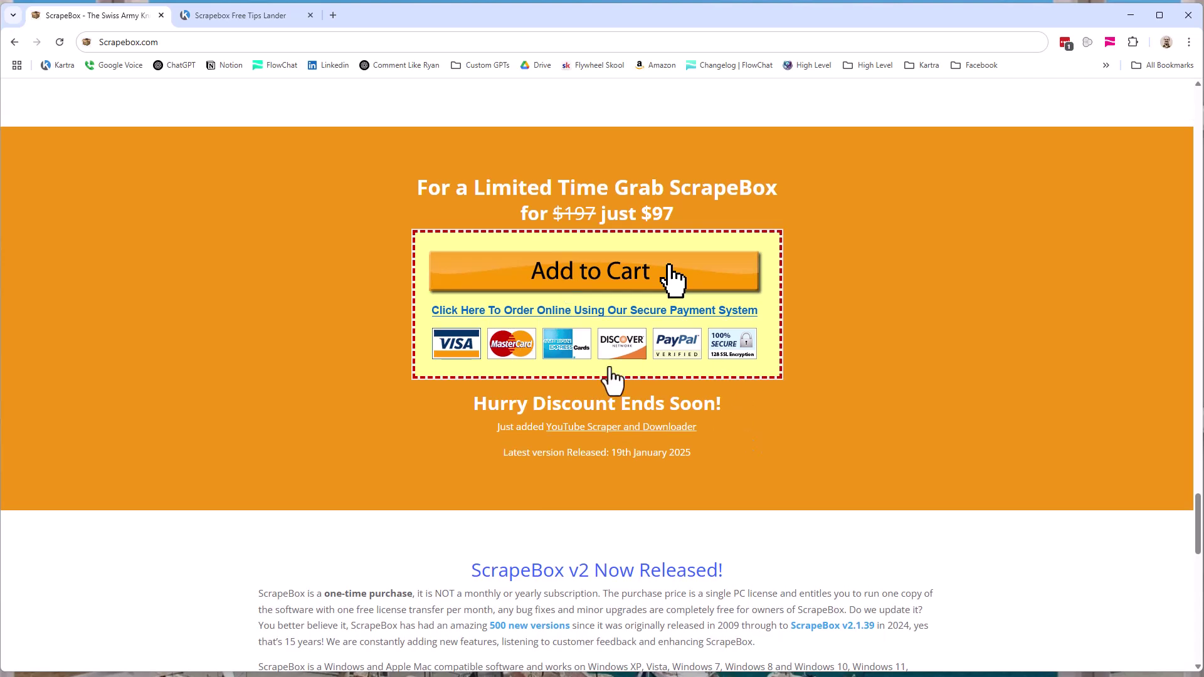
click(232, 17)
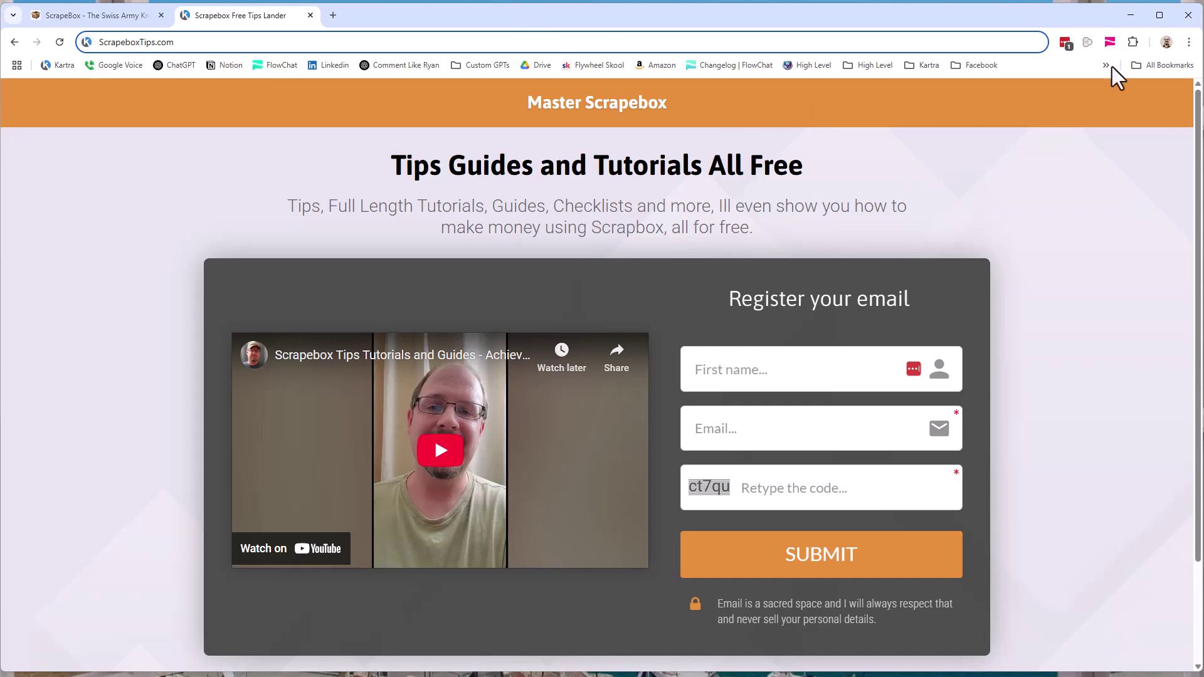
click(1131, 11)
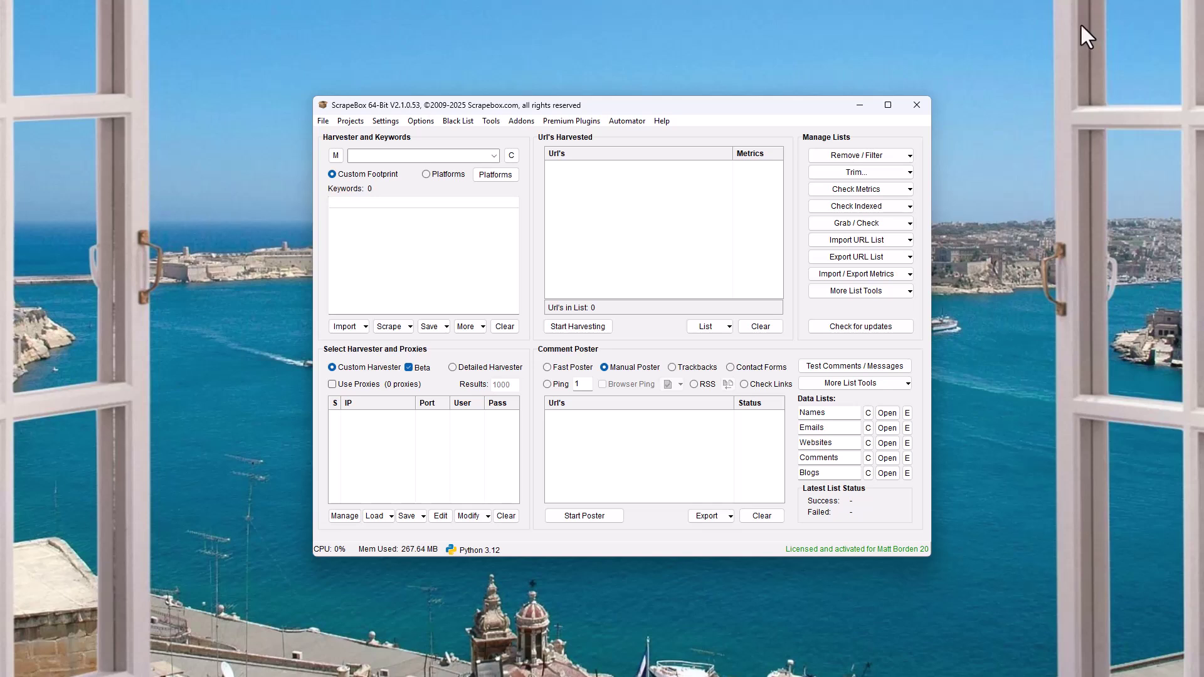
- Show the available premium plugins and read the description of the Google Maps Scraper
click(585, 120)
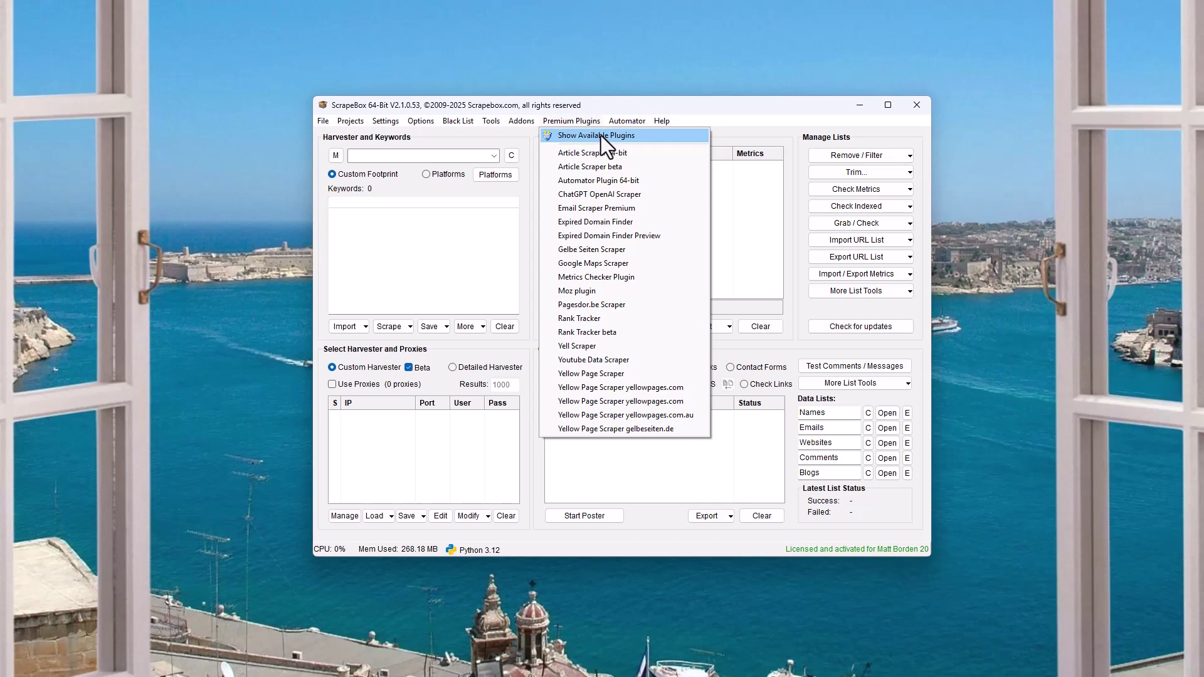
click(603, 136)
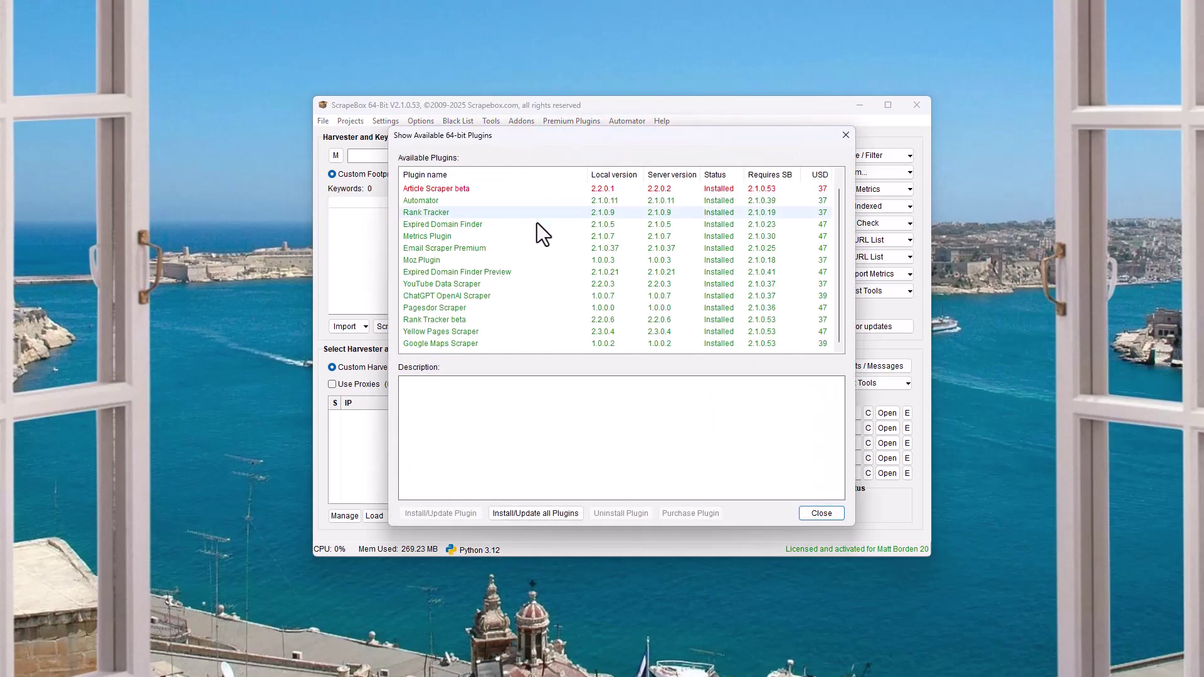
click(468, 345)
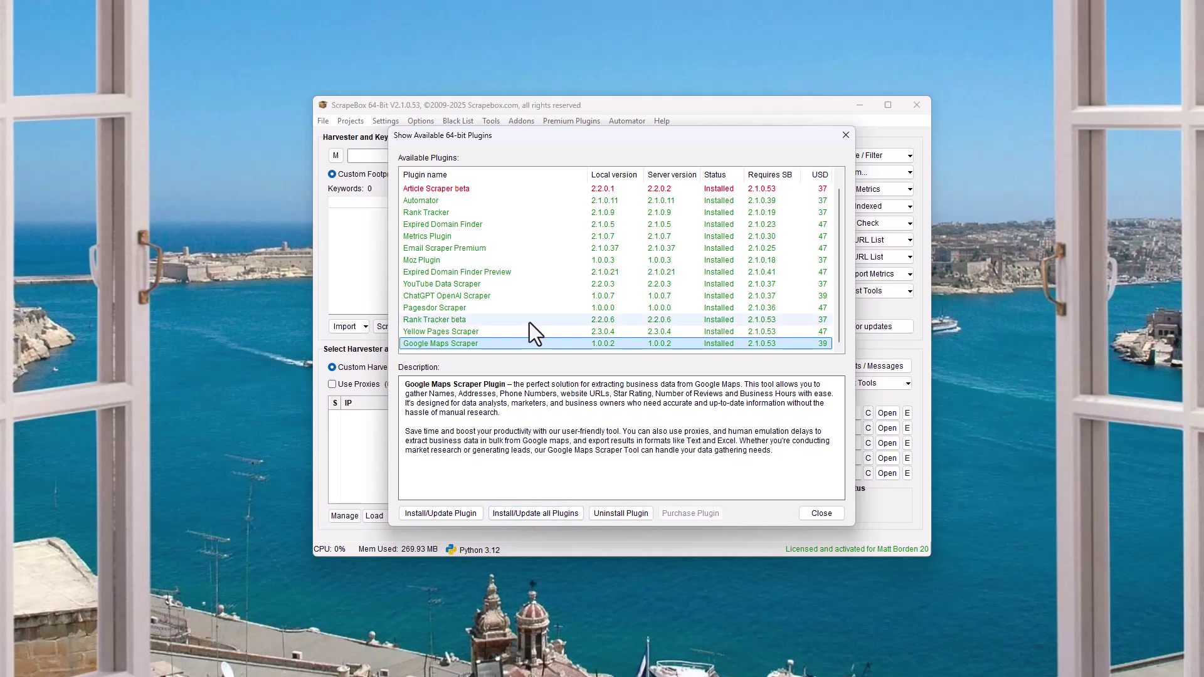
click(822, 514)
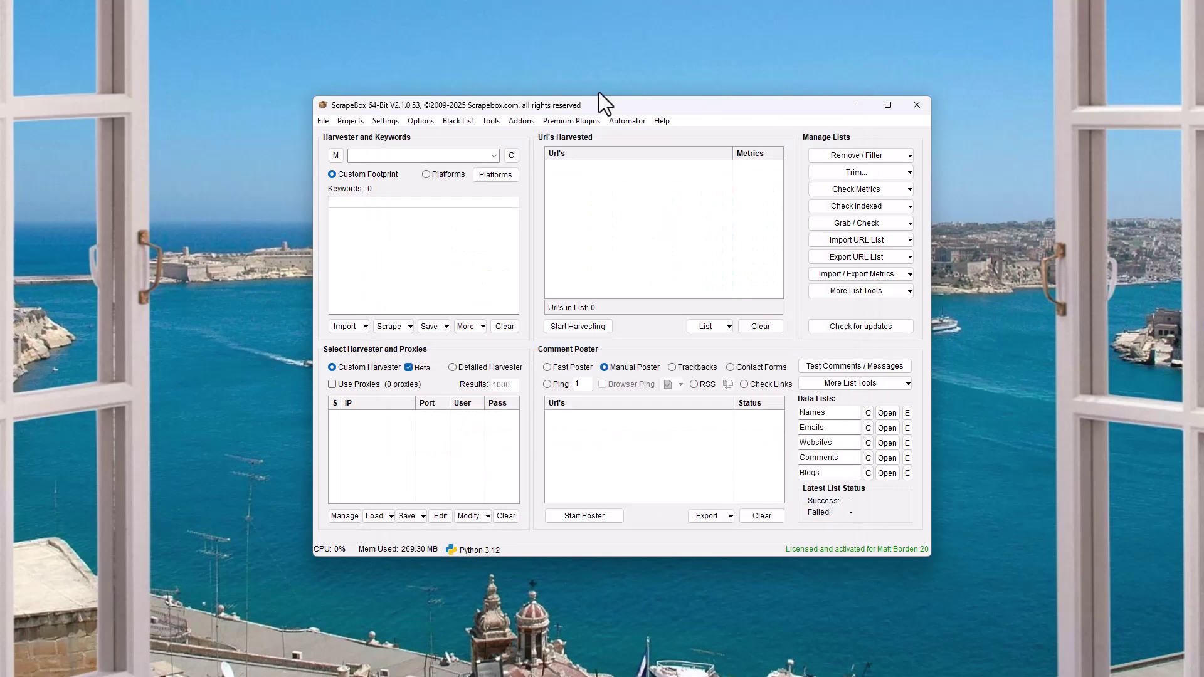
- Open the Google Maps Scraper plugin, then reposition and widen its window to show all result columns
click(547, 123)
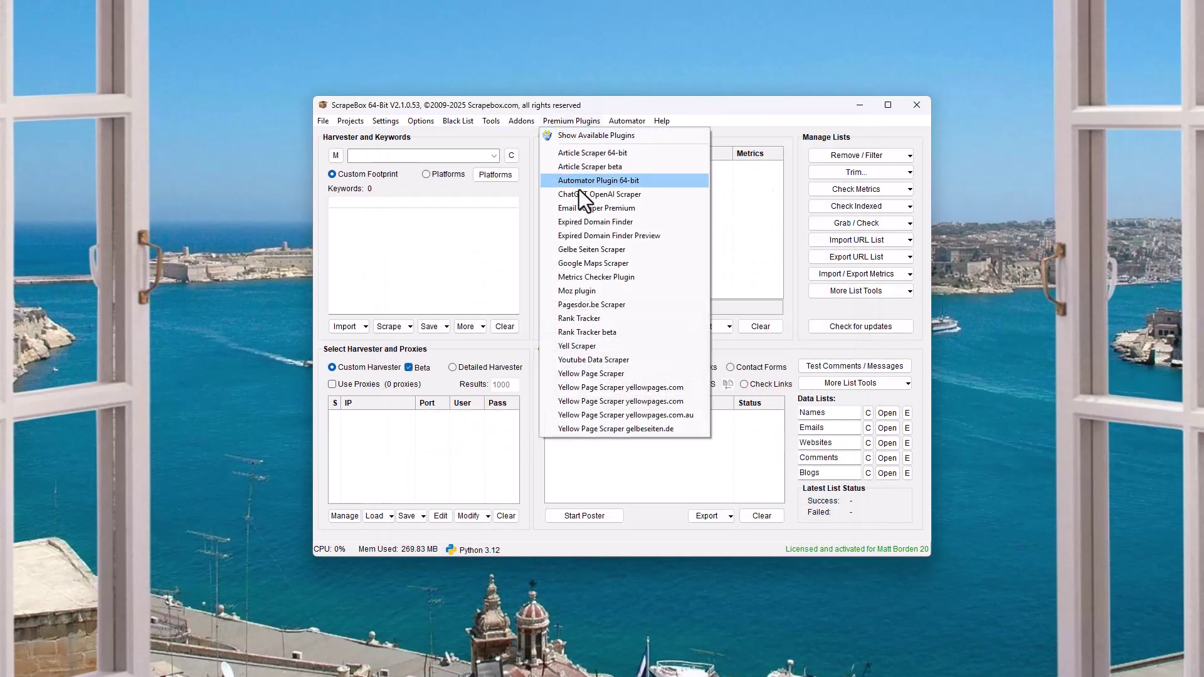
click(615, 265)
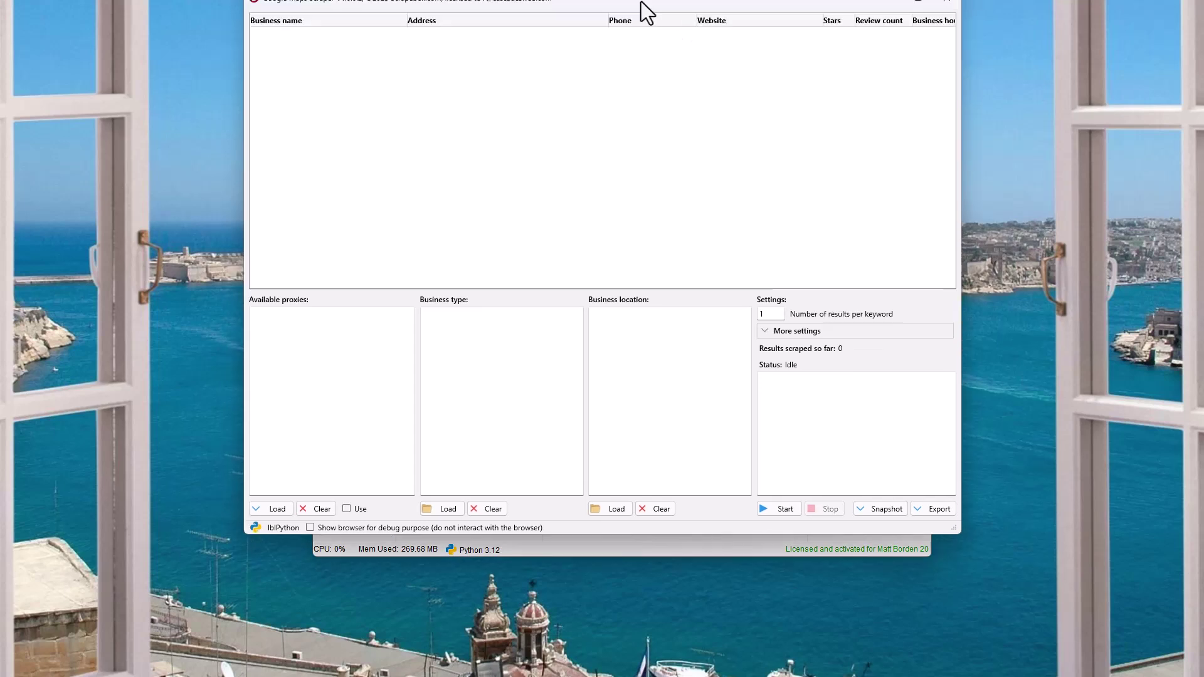
drag(641, 2, 656, 97)
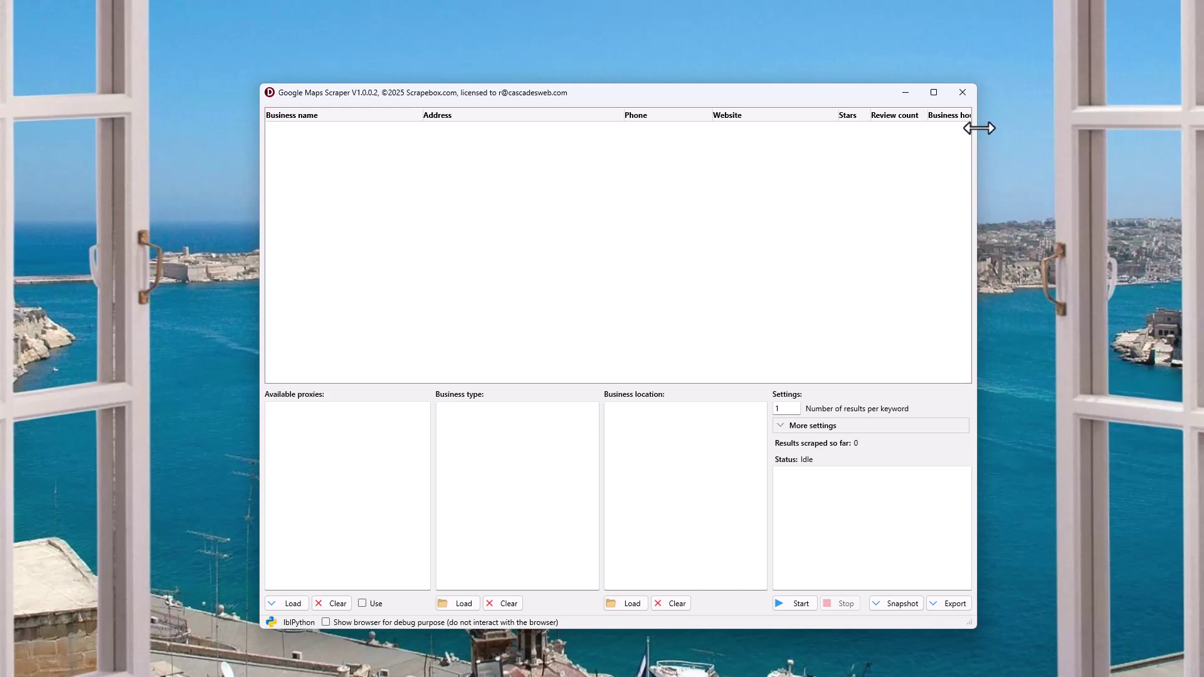
drag(979, 128, 1090, 127)
drag(984, 100, 928, 96)
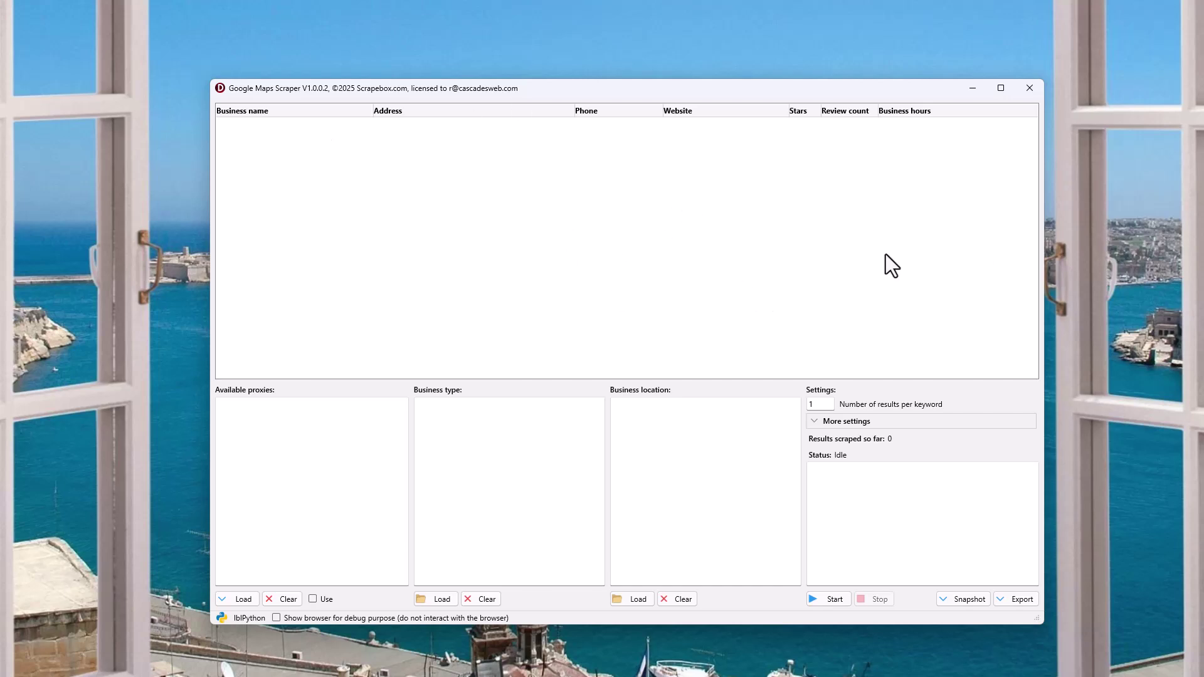
- Check the sources for loading proxies and switch proxy use on and off again
click(338, 444)
click(242, 600)
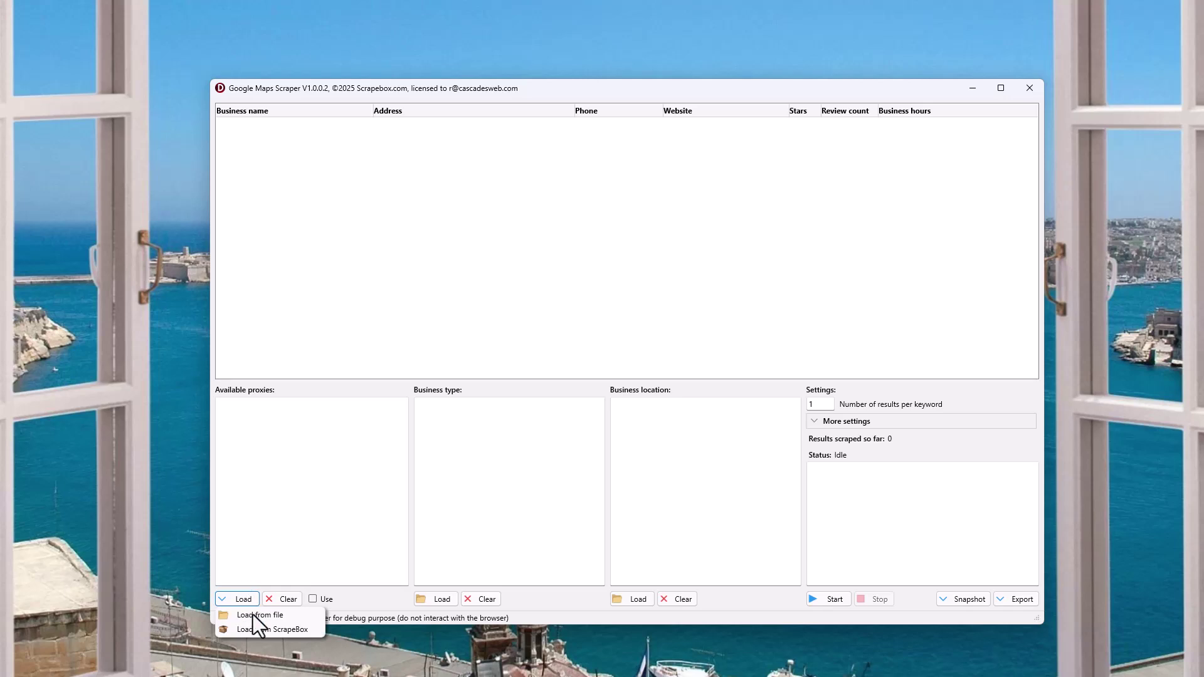
click(280, 589)
click(315, 600)
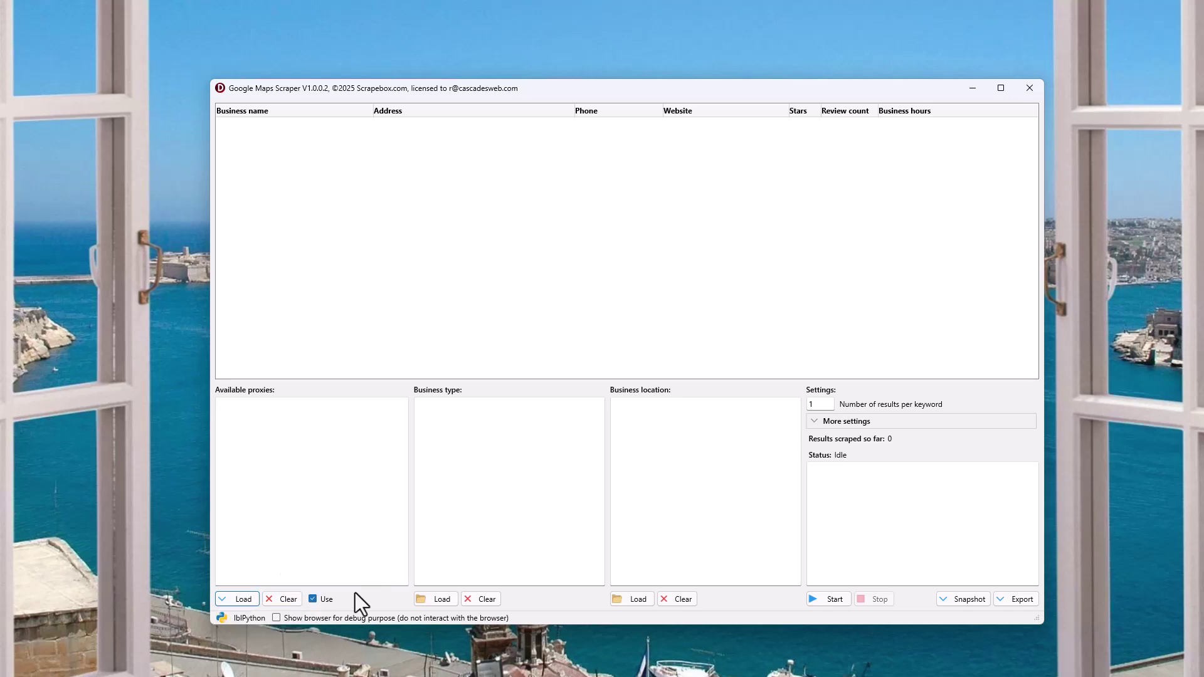
click(314, 599)
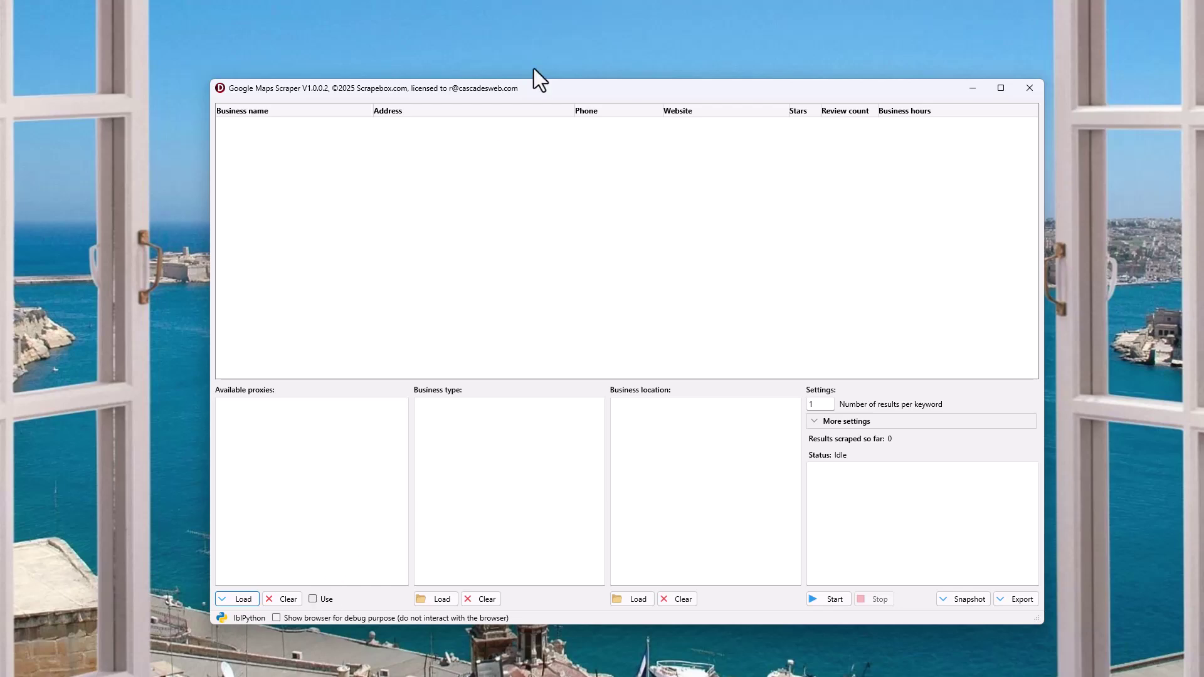
- Enter the business types "car dealership" and "pizza resturant" on separate lines
drag(539, 87, 520, 62)
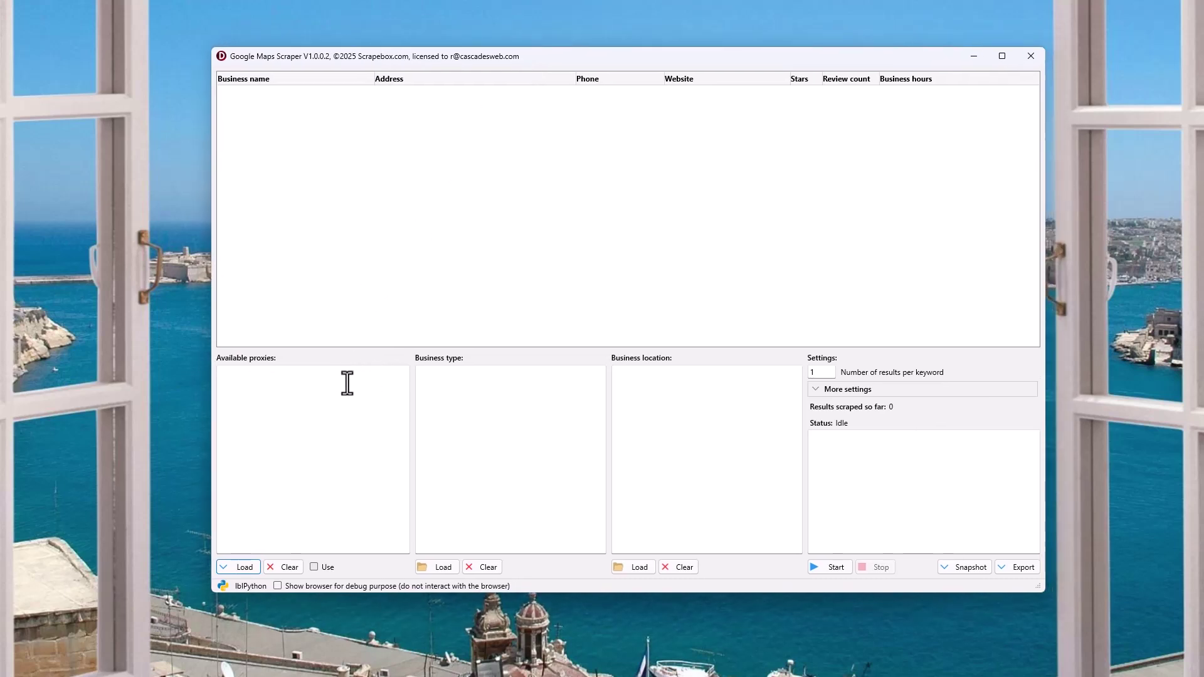
click(457, 386)
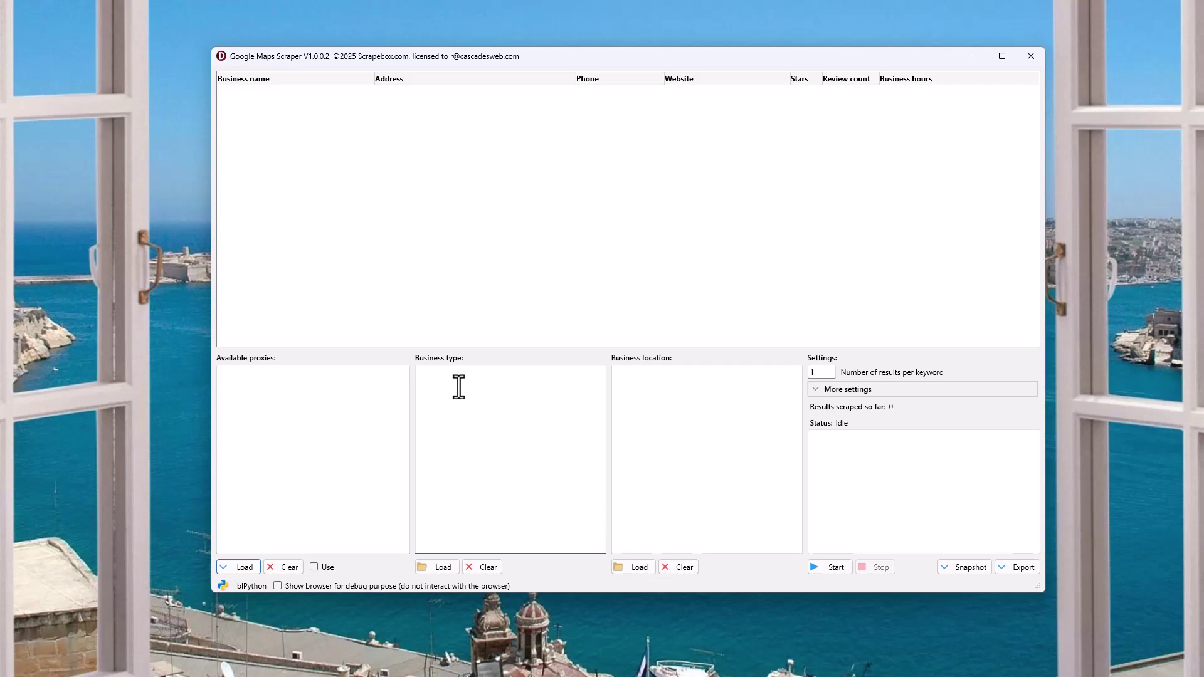
text(car dealership)
key(Return)
text(pizza resturant)
- Enter the business locations "detroit, mi" and "48900" on separate lines
click(743, 416)
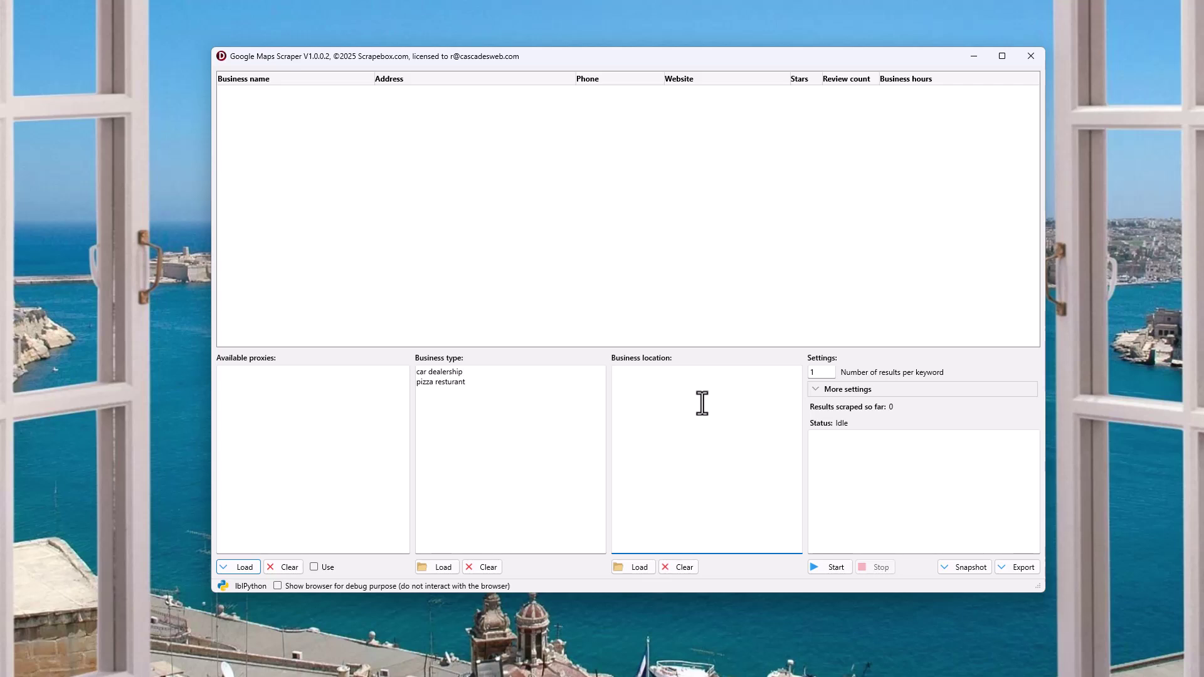
text(detroi)
text(t, mi)
text(48900)
- Set the number of results per keyword to 1000
click(829, 373)
text(000)
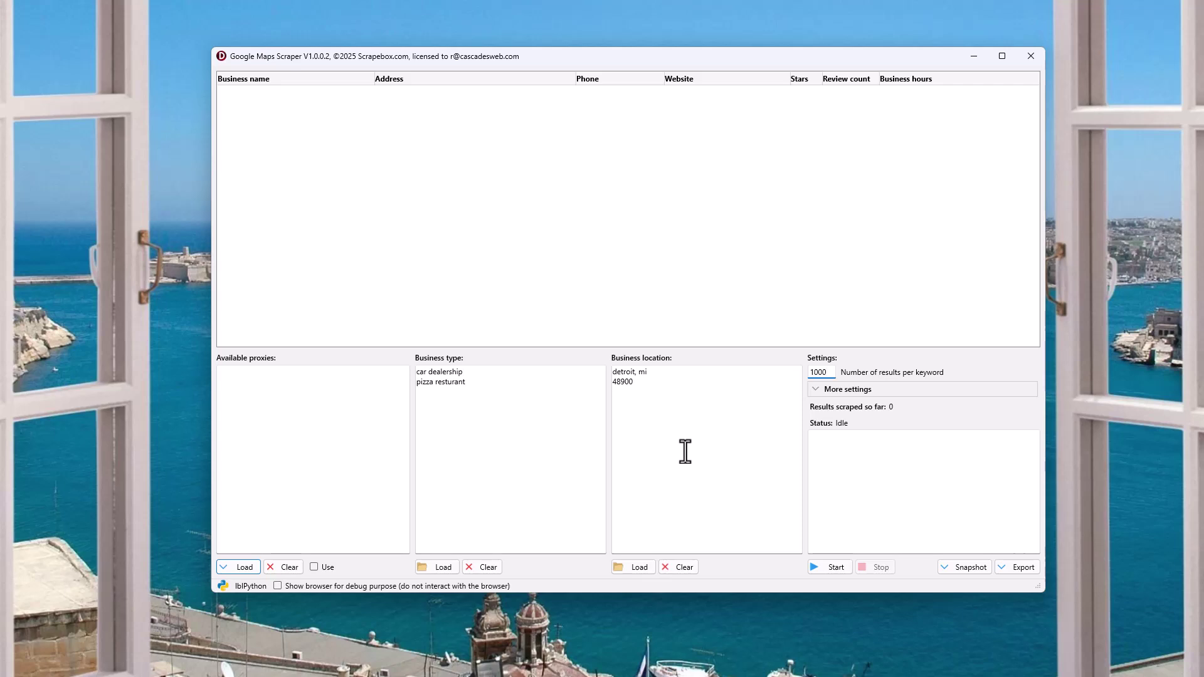
click(931, 497)
- Expand the additional scraper settings and examine the delays and page load timeout against the business type keywords
click(818, 393)
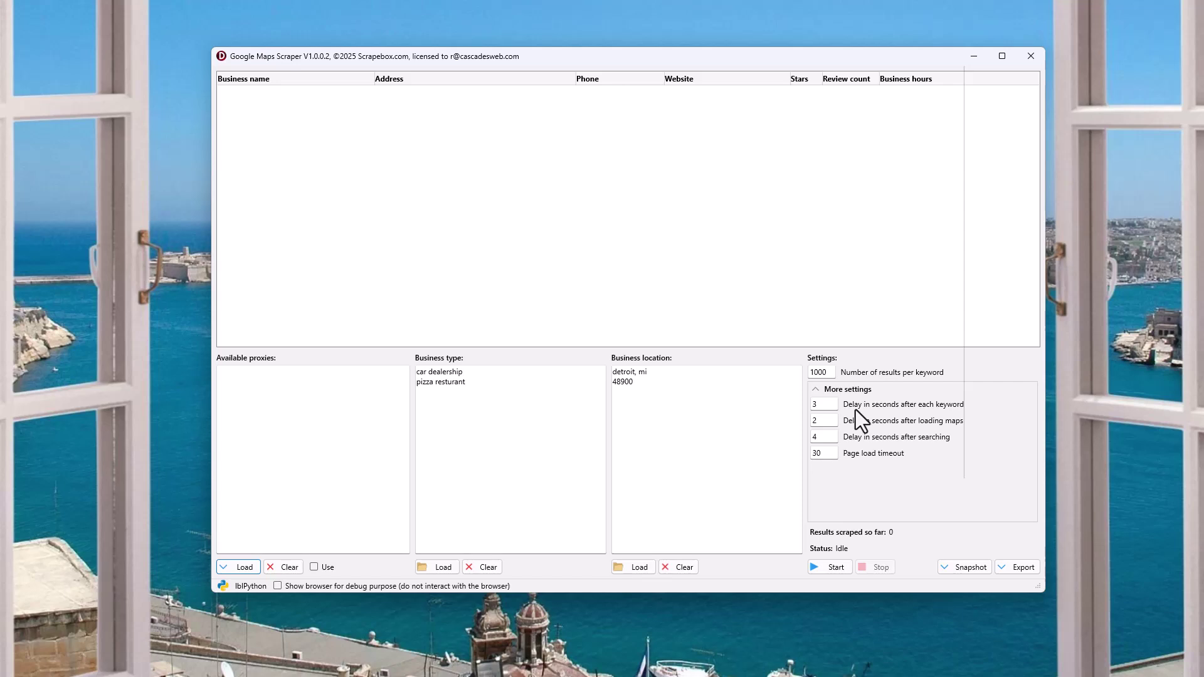
click(465, 373)
drag(460, 372, 405, 373)
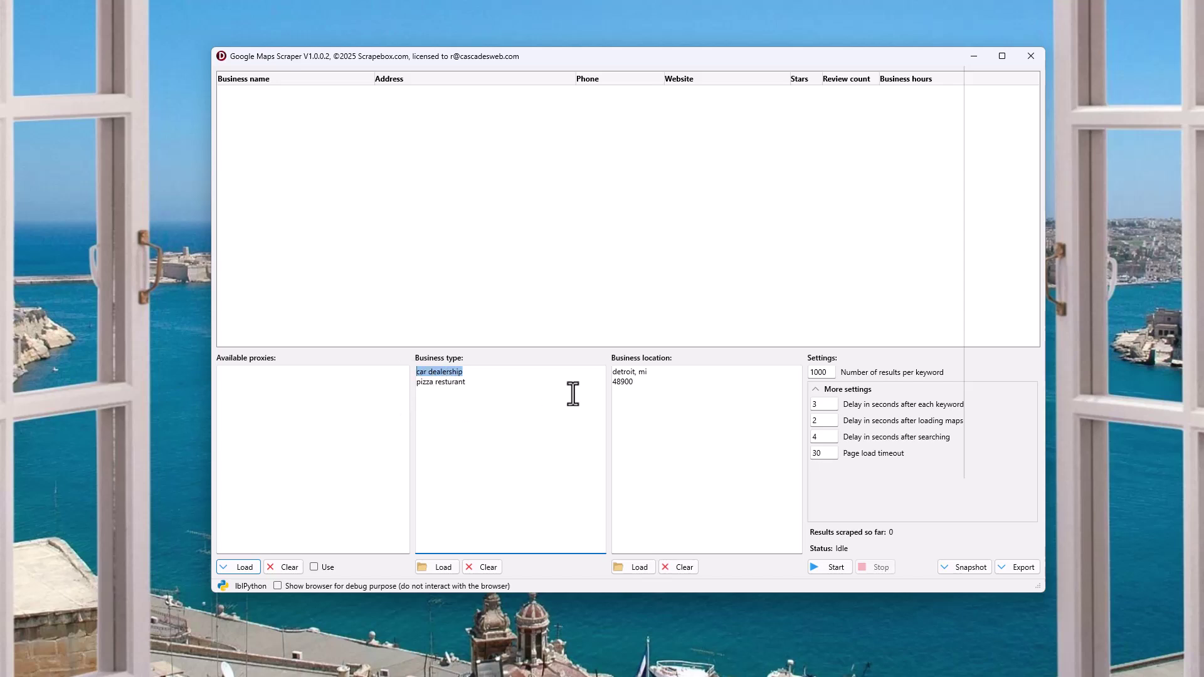
double_click(821, 404)
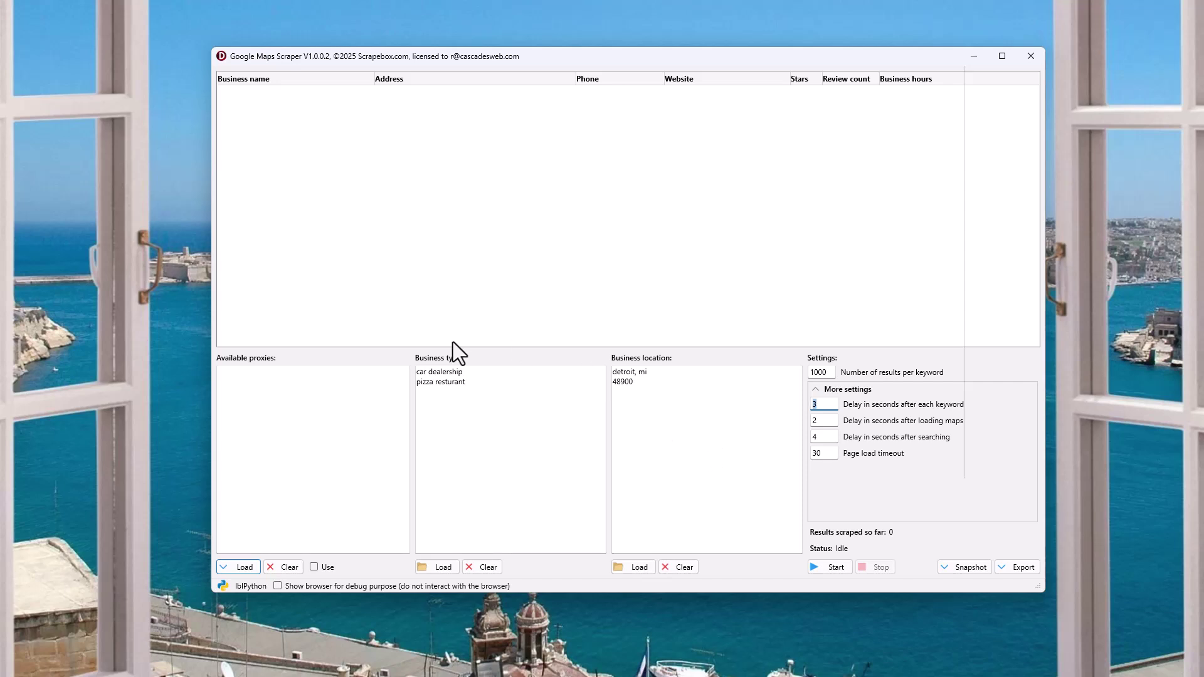
double_click(471, 375)
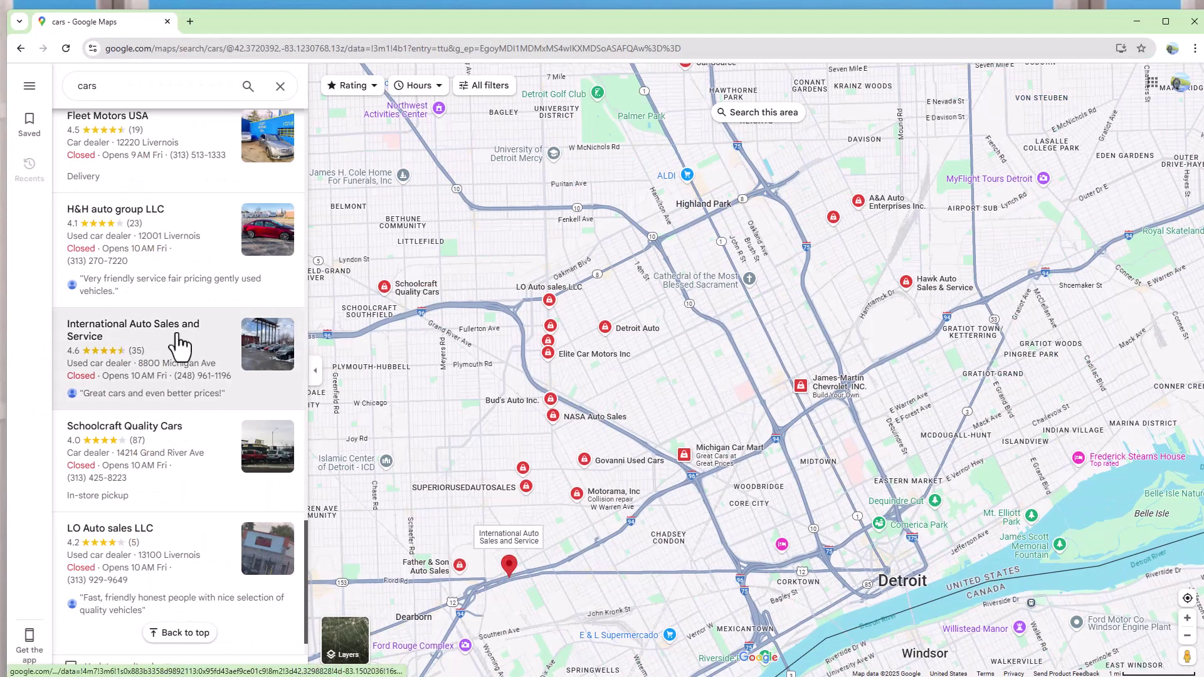
- Switch to Google Maps and scroll the cars results list to see how further listings load
scroll(174, 351, down, 1)
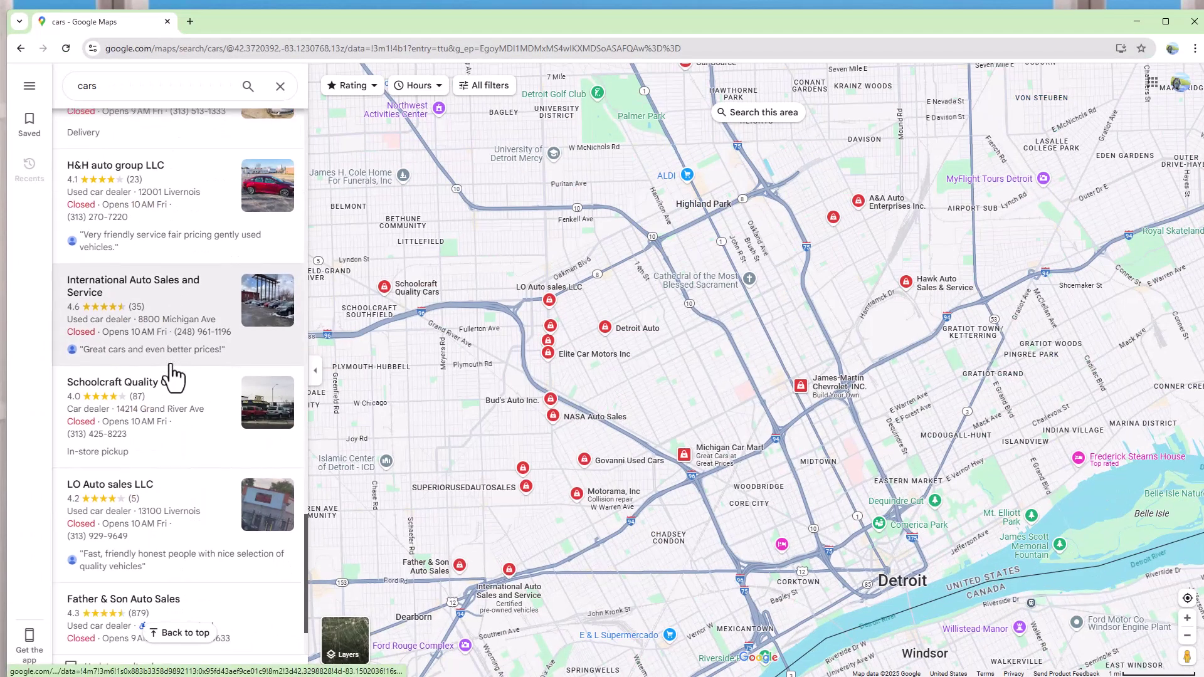
scroll(173, 376, down, 2)
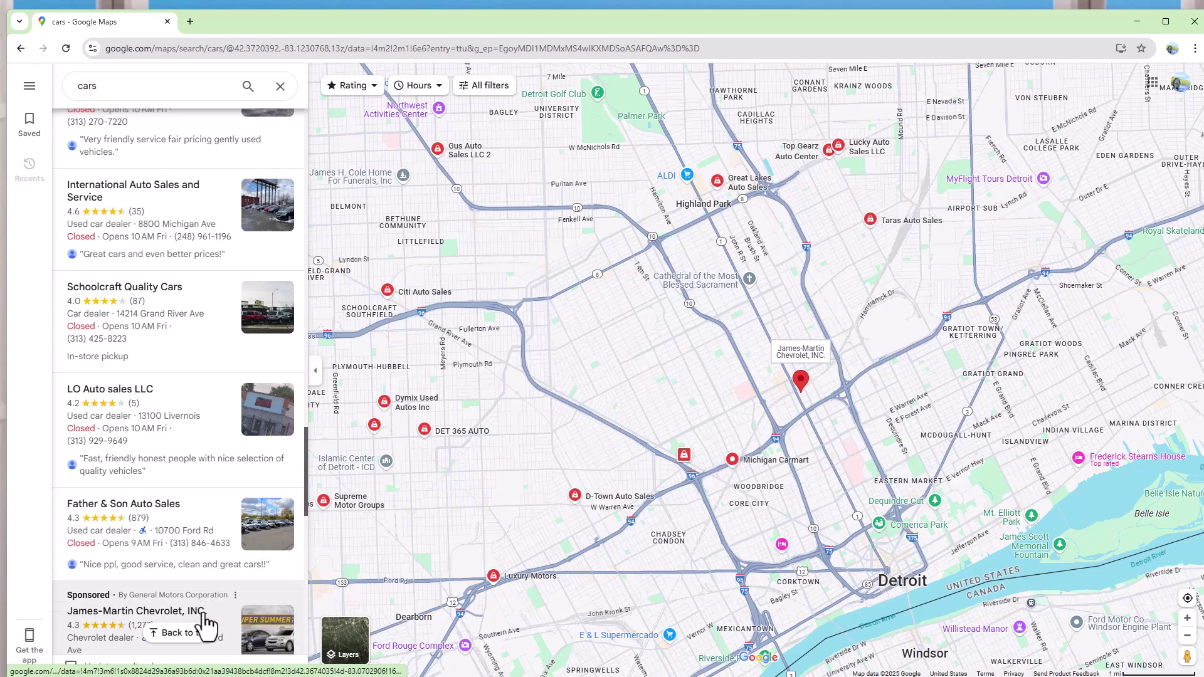
scroll(171, 630, down, 10)
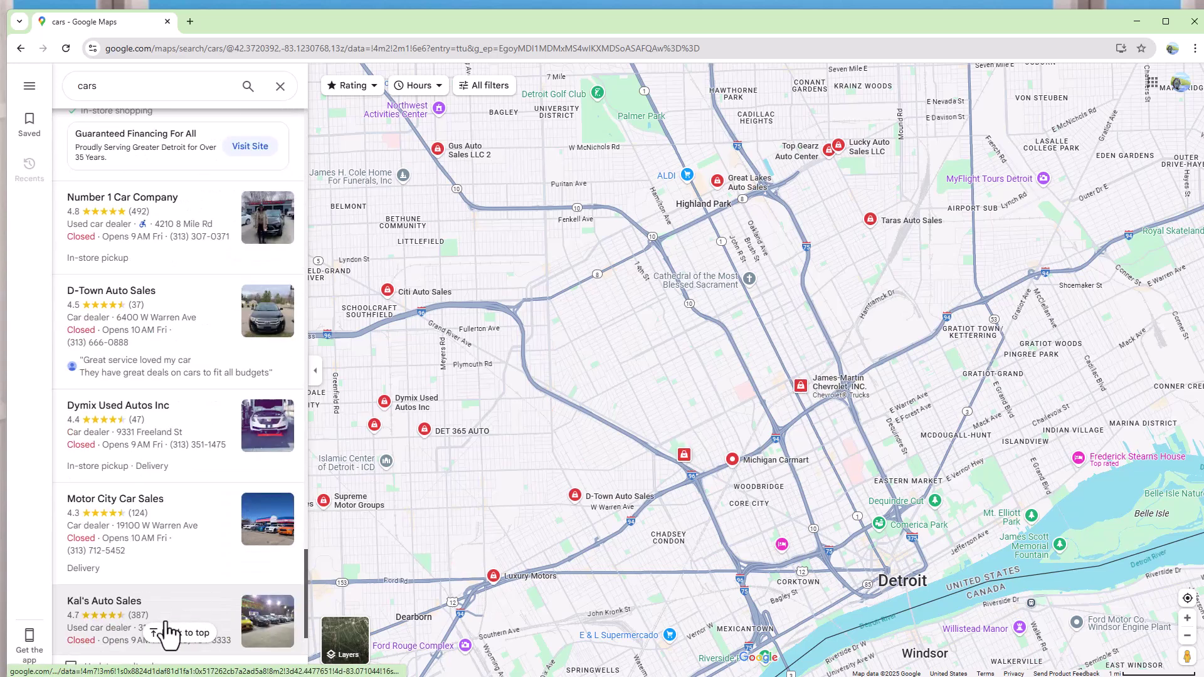
scroll(167, 630, down, 20)
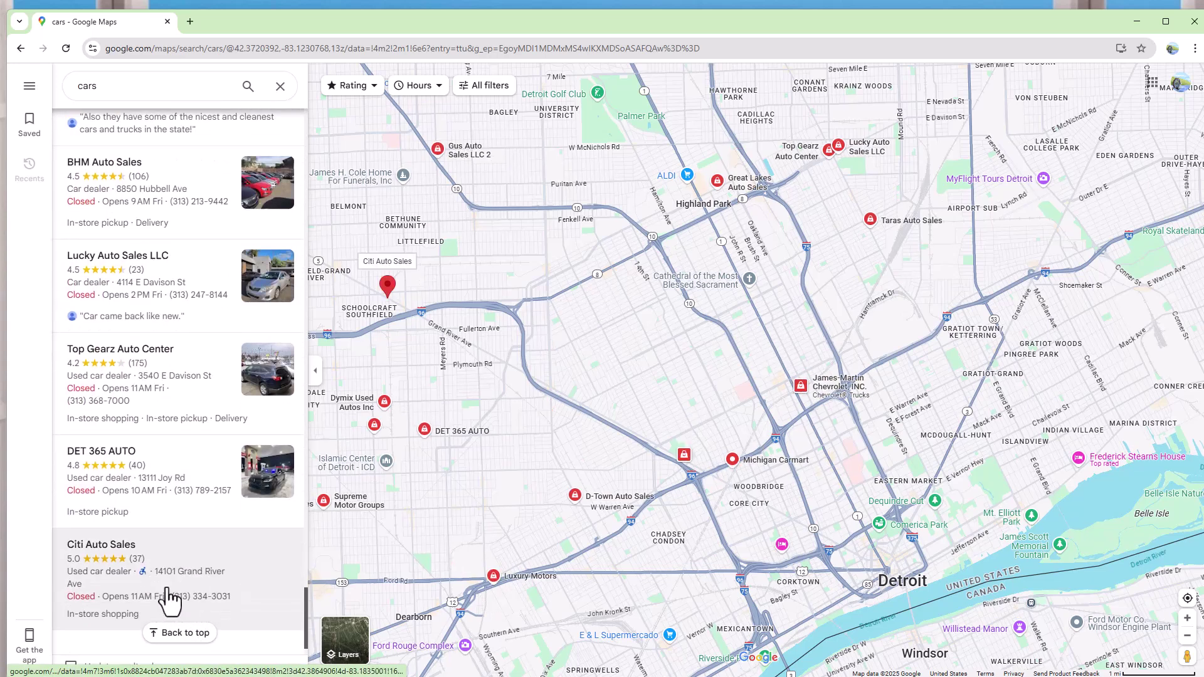
- Scroll the cars results in Google Maps to load further listings, and return to the scraper
scroll(188, 551, down, 3)
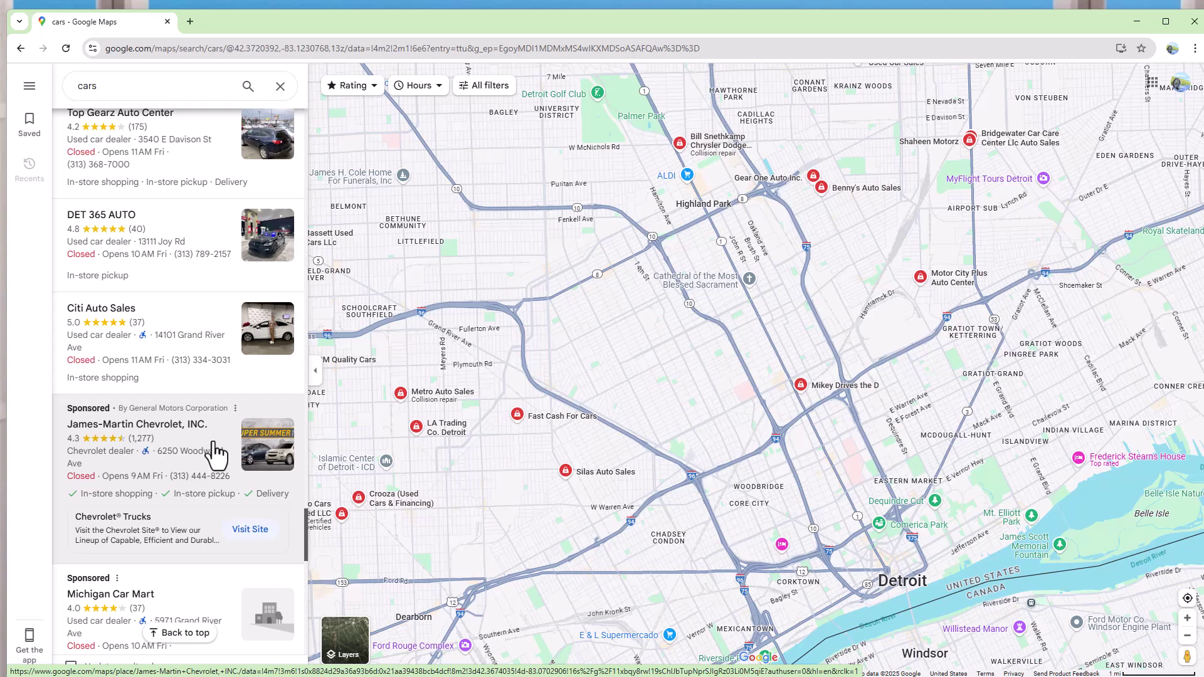
scroll(198, 442, down, 5)
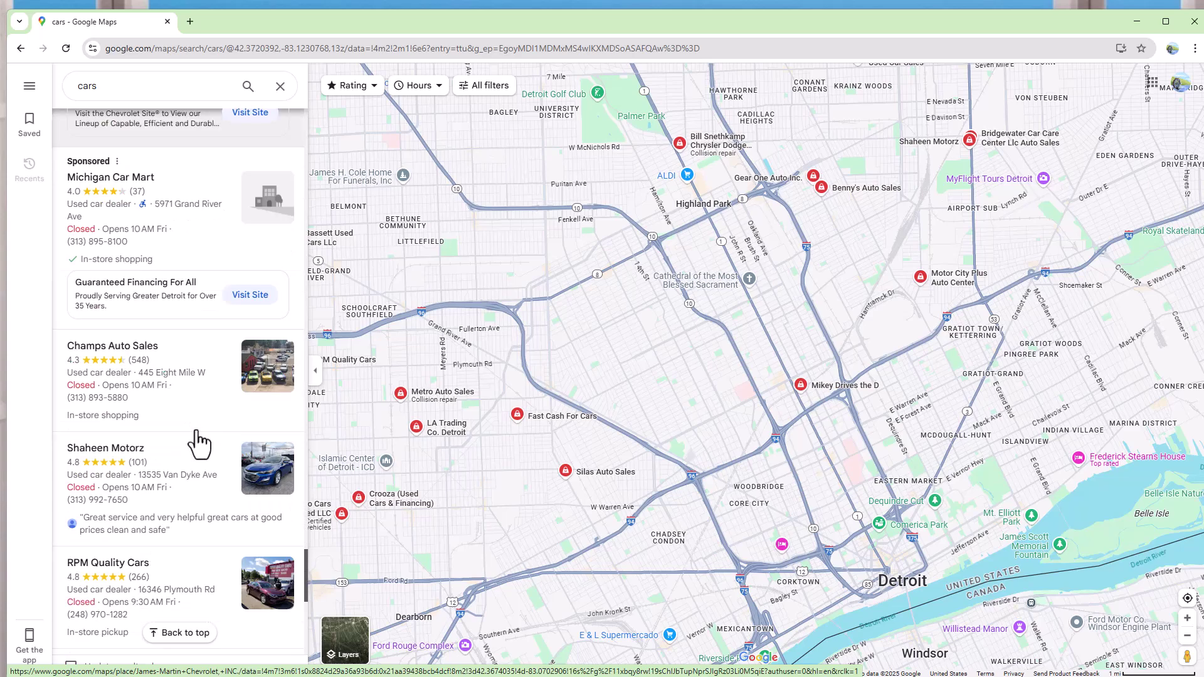
scroll(198, 442, down, 20)
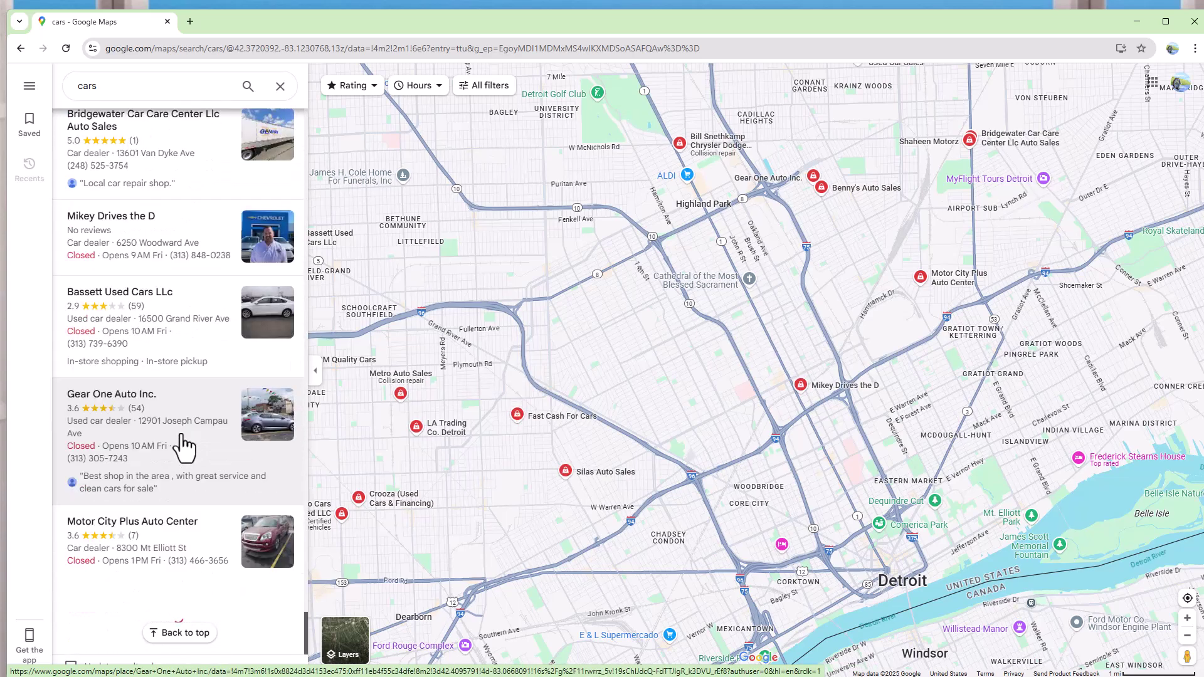
scroll(188, 442, down, 15)
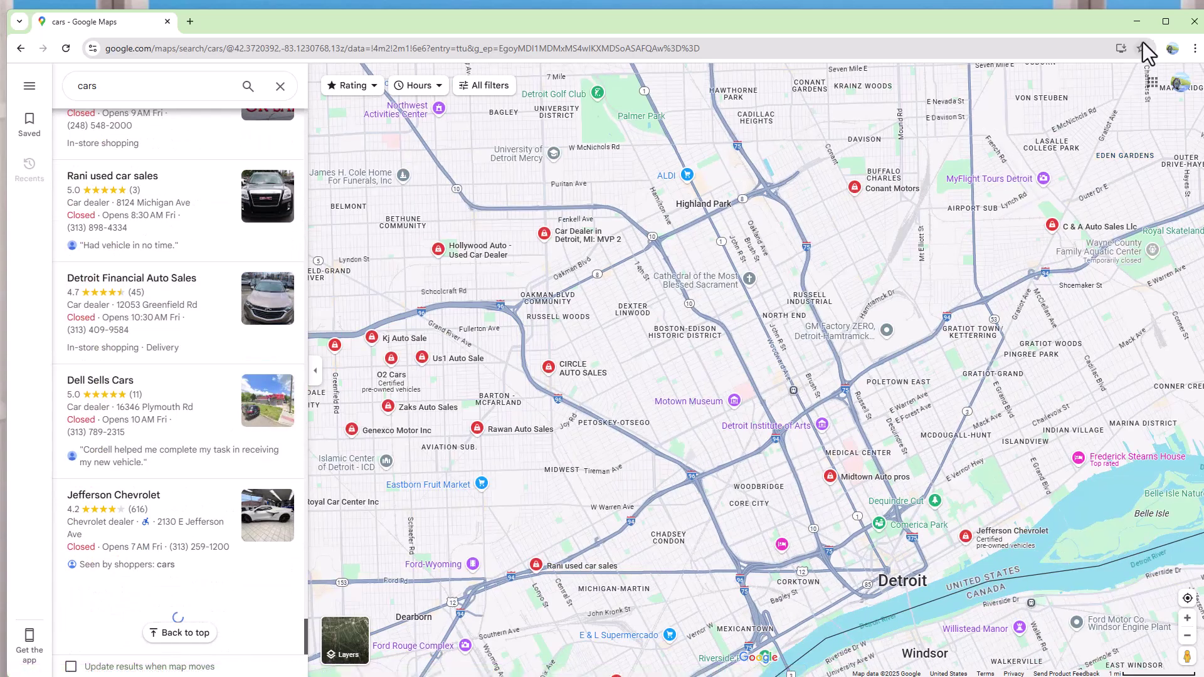
click(1136, 20)
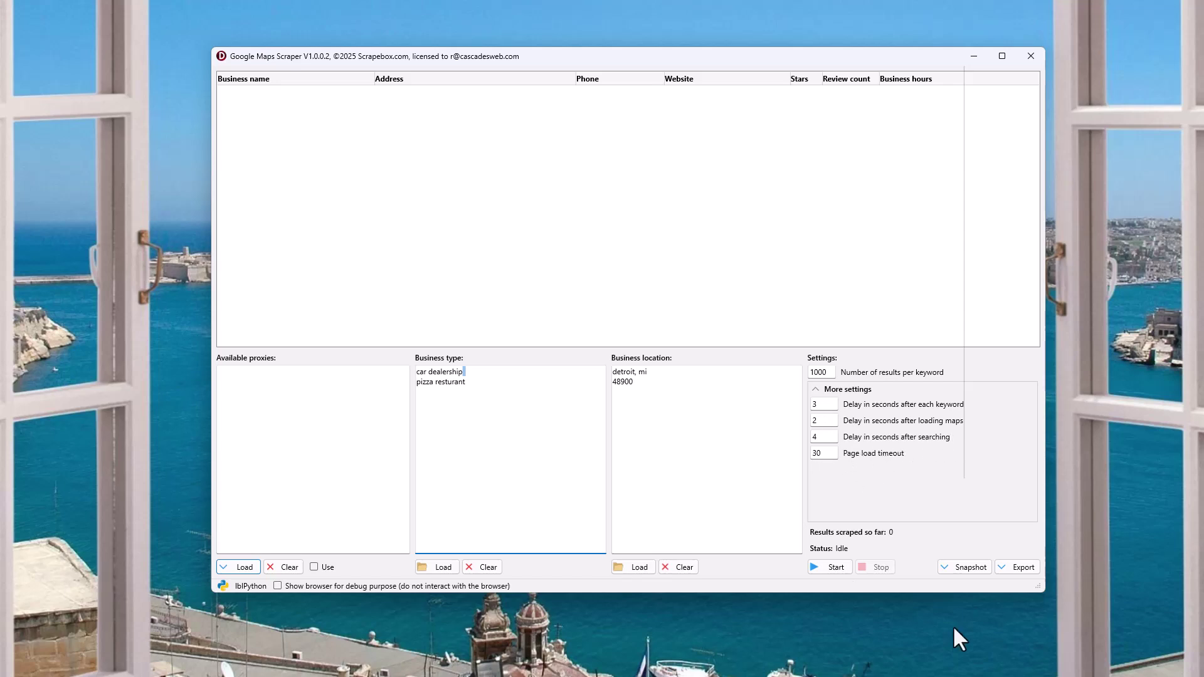
- Switch back to Google Maps and search the Detroit area for pizza
mouse_move(981, 676)
click(981, 627)
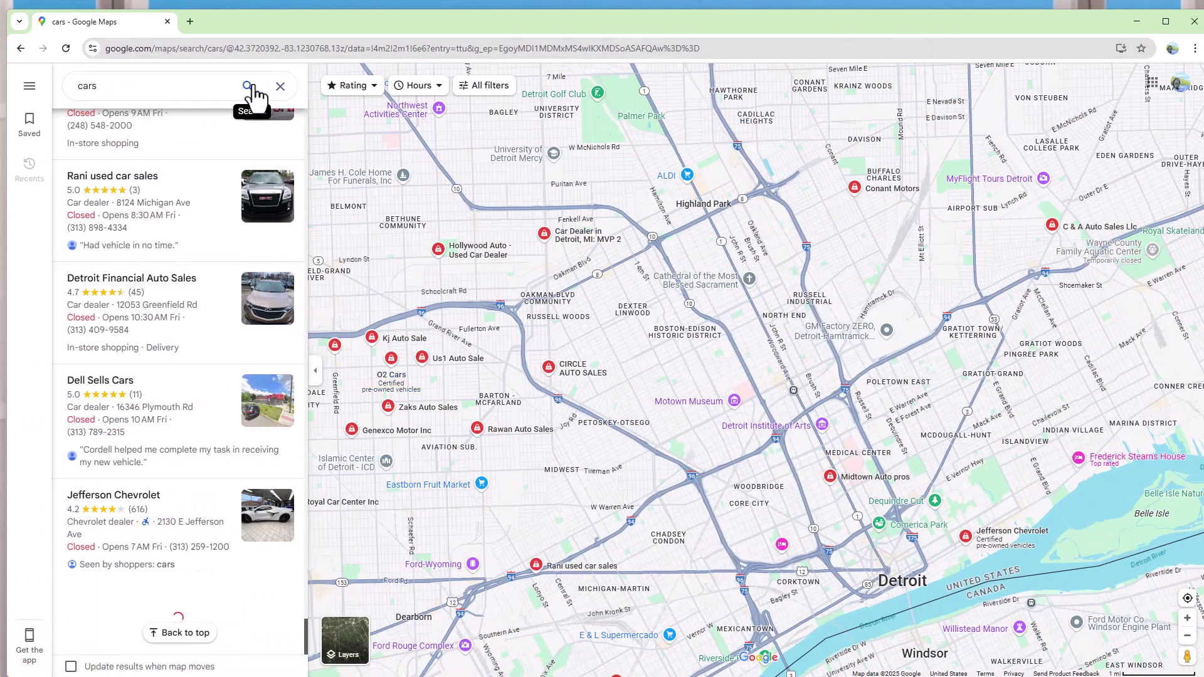
click(213, 86)
text(piz)
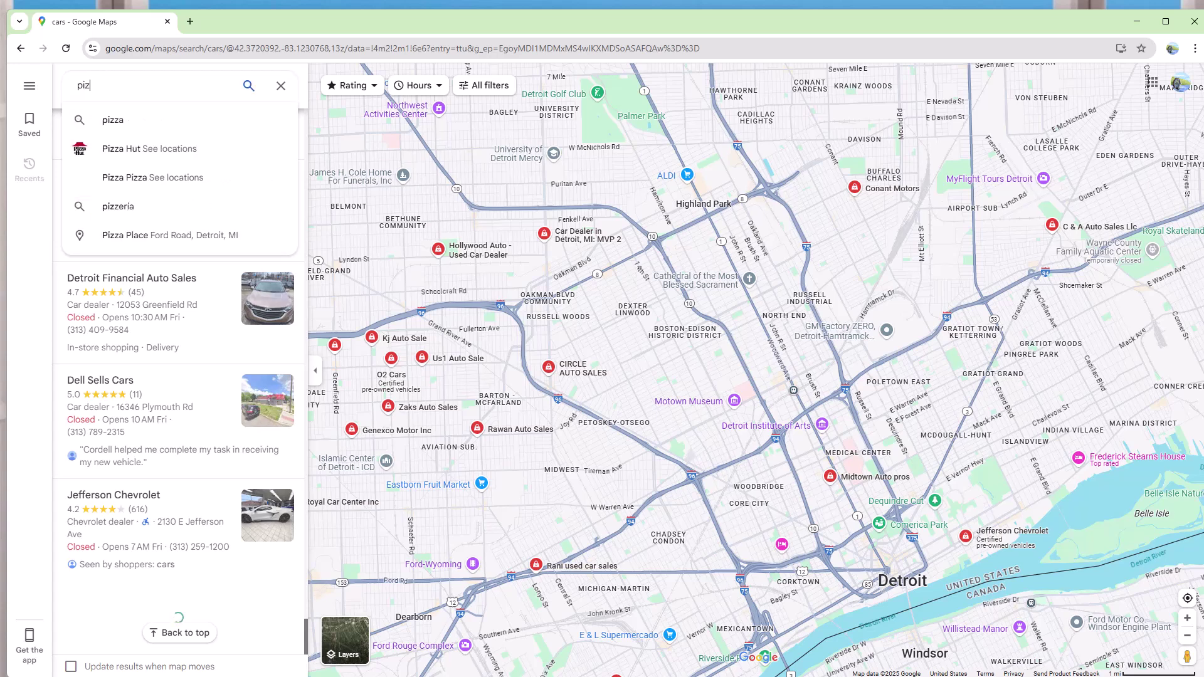
text(za)
key(Return)
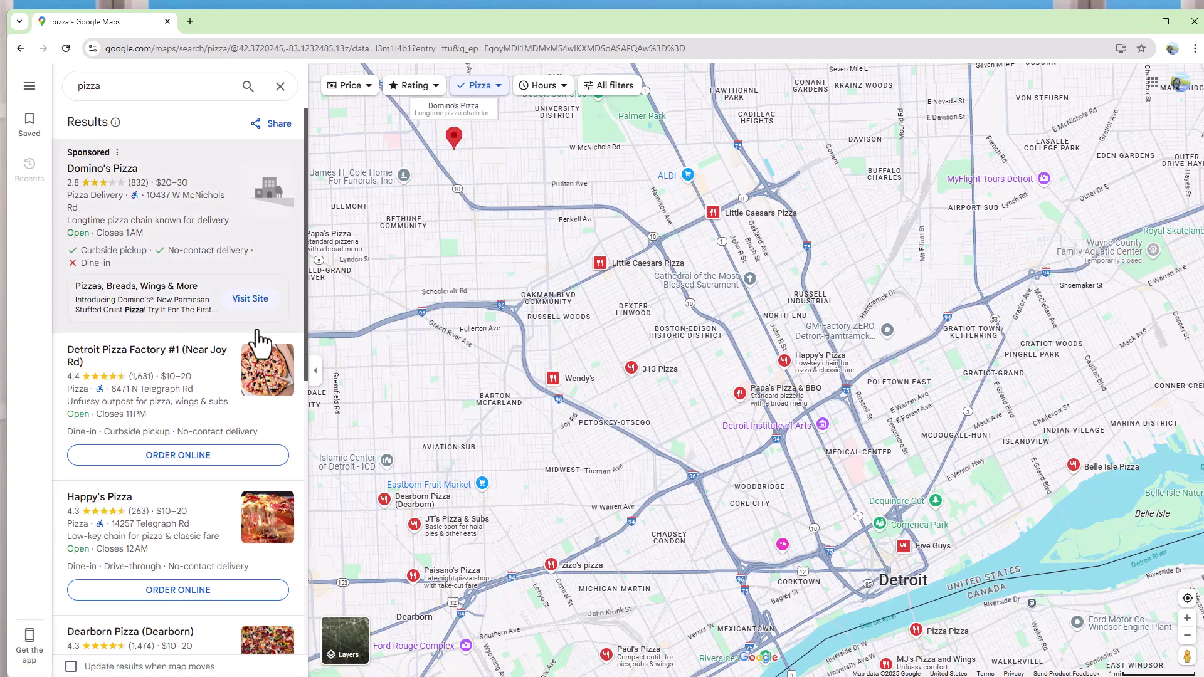
- Scroll through the pizza listings to see how they load, and return to the scraper
scroll(254, 327, down, 12)
scroll(254, 328, down, 6)
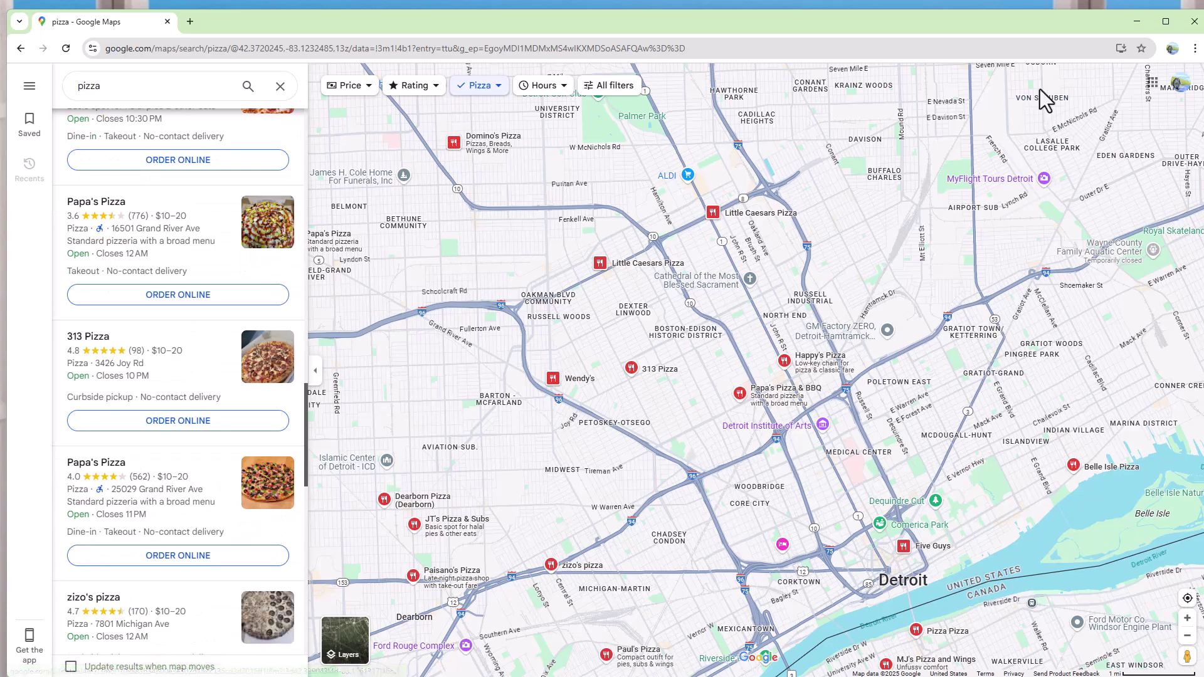
click(1136, 21)
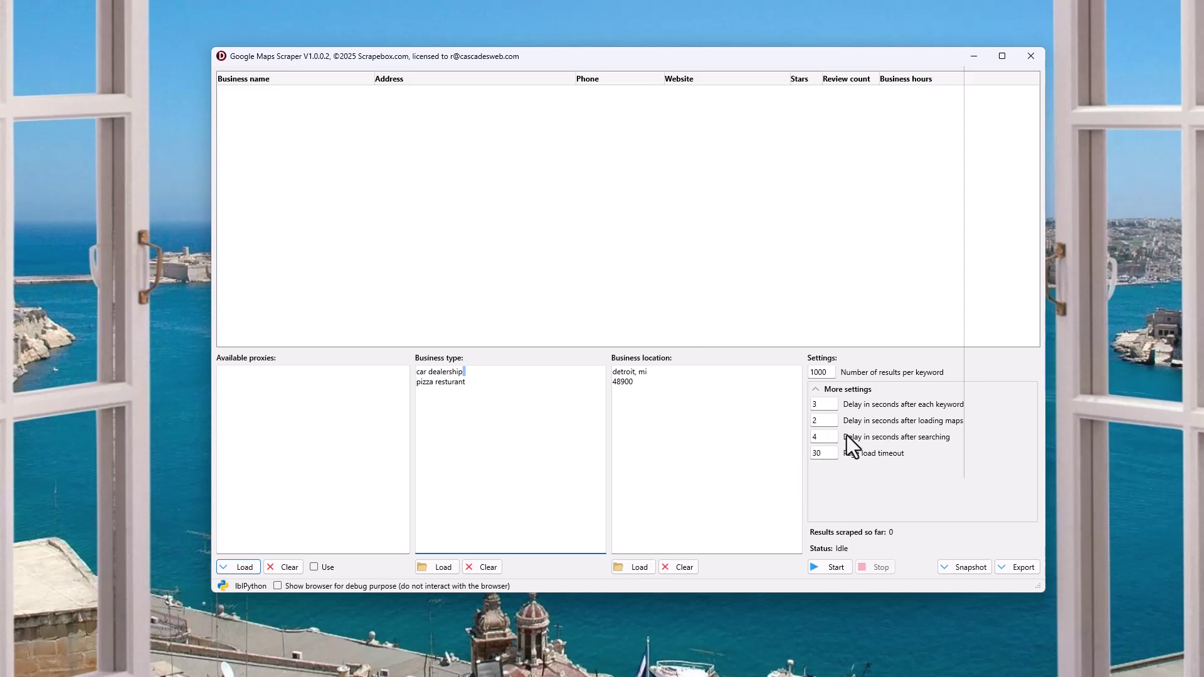
- Review the additional delay settings against the two business type keywords and leave the settings section collapsed
click(819, 389)
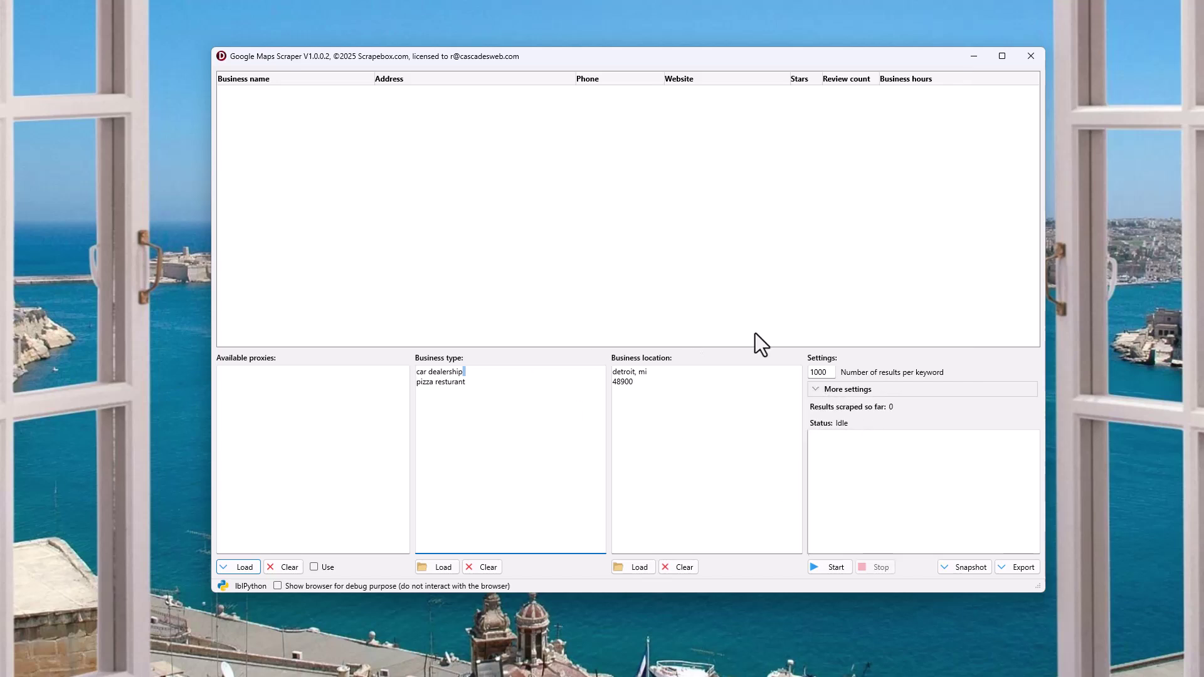
click(817, 389)
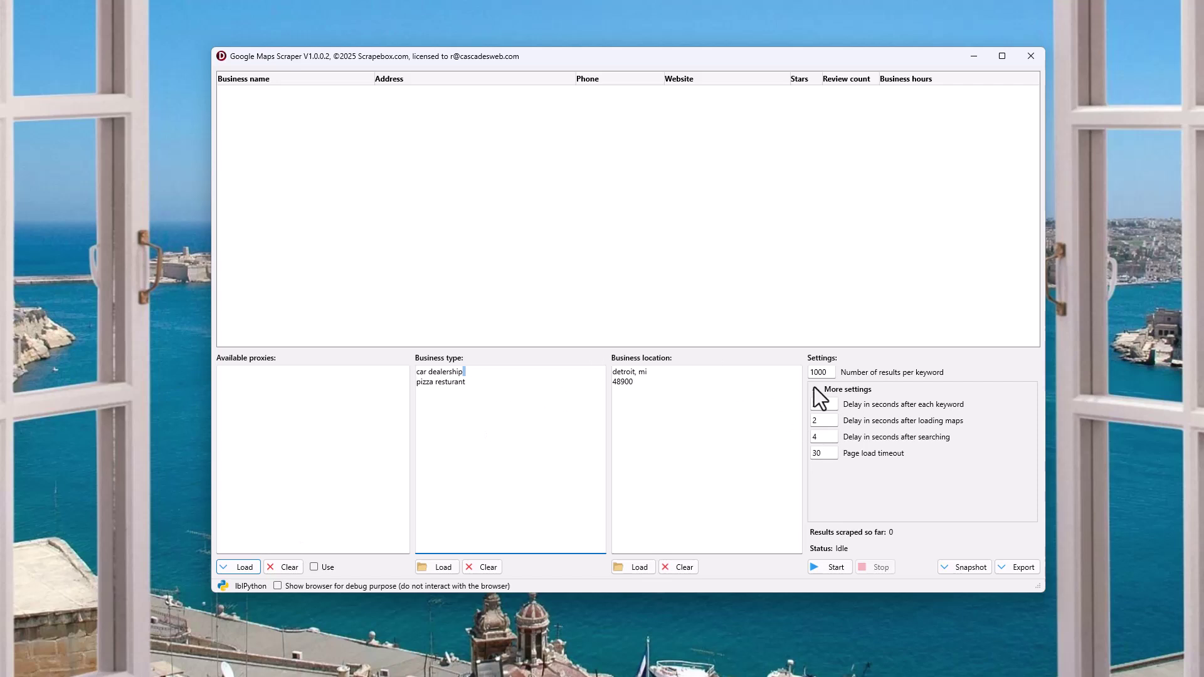
double_click(466, 373)
click(470, 386)
click(815, 390)
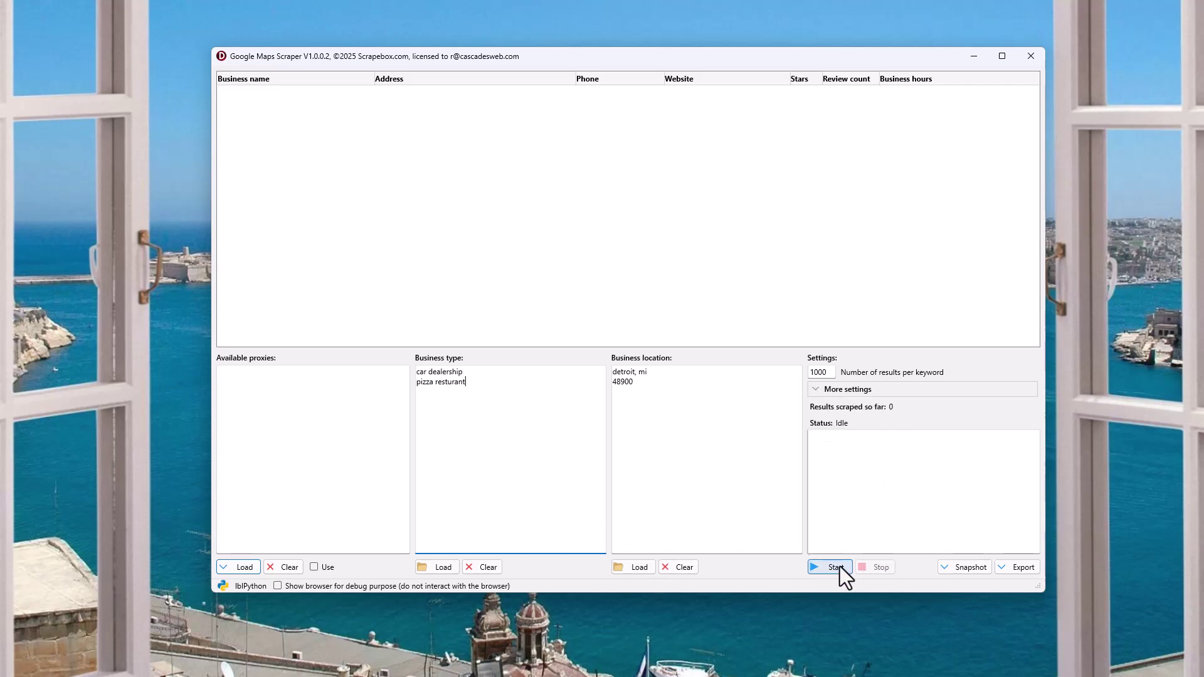
- Check the available snapshot options and the formats for exporting records
click(953, 568)
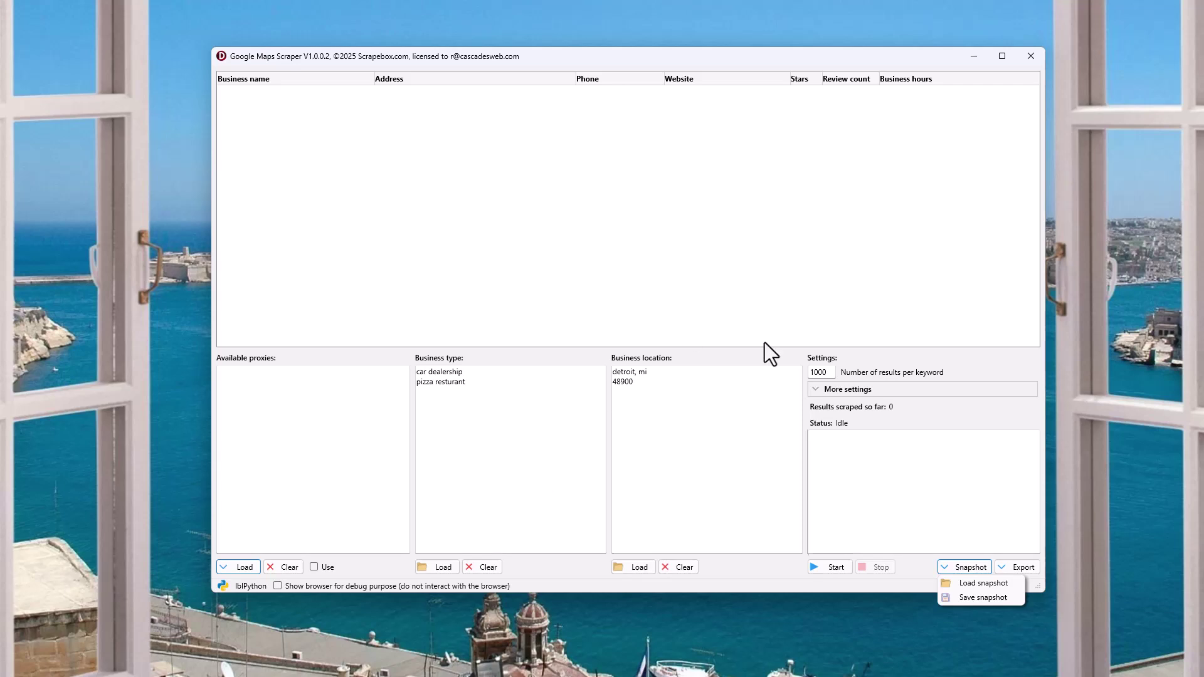
click(855, 522)
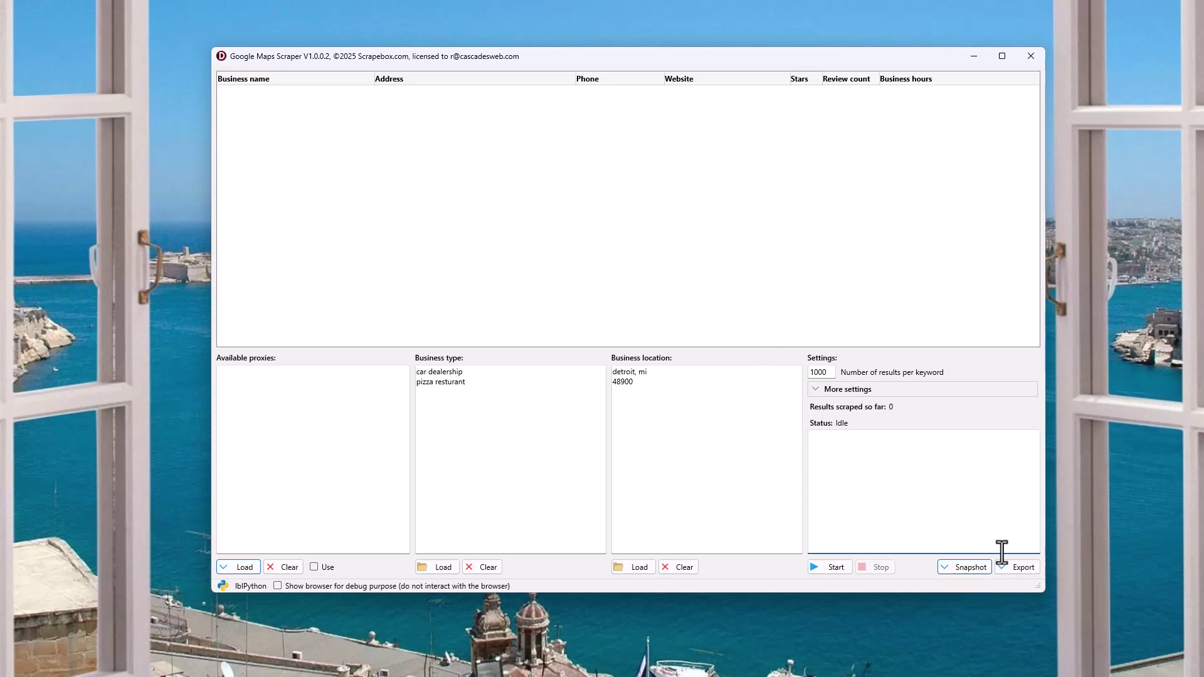
click(1021, 567)
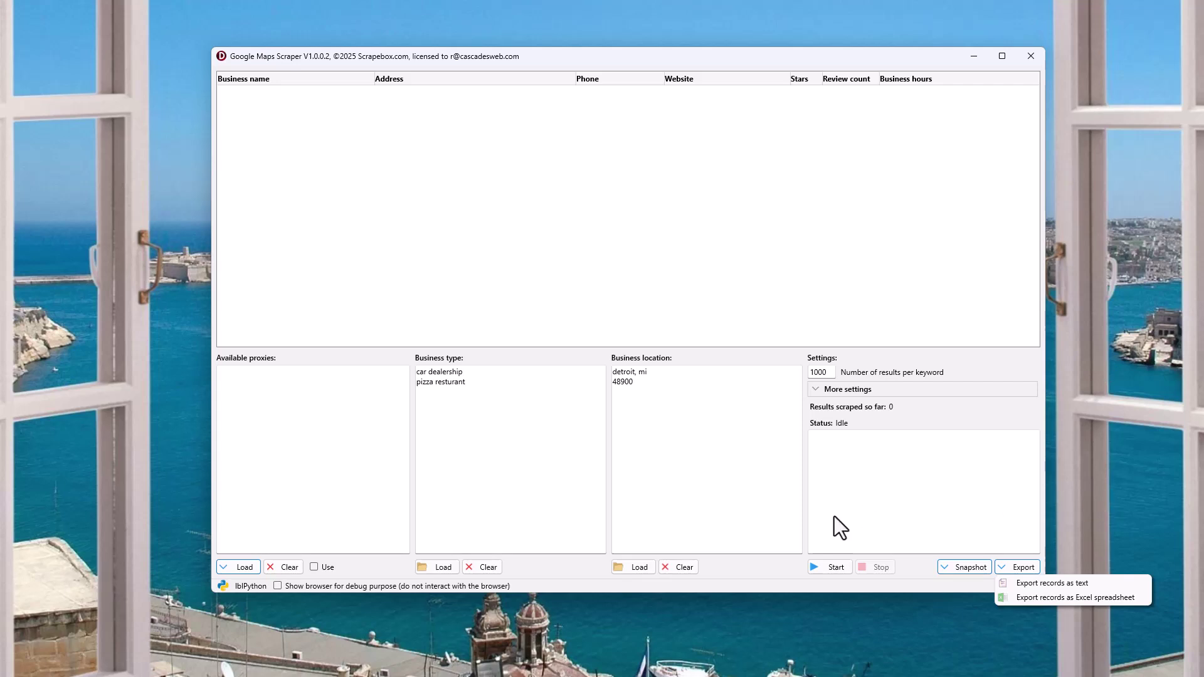
- Start the scrape and copy the complete status log while it runs
click(836, 567)
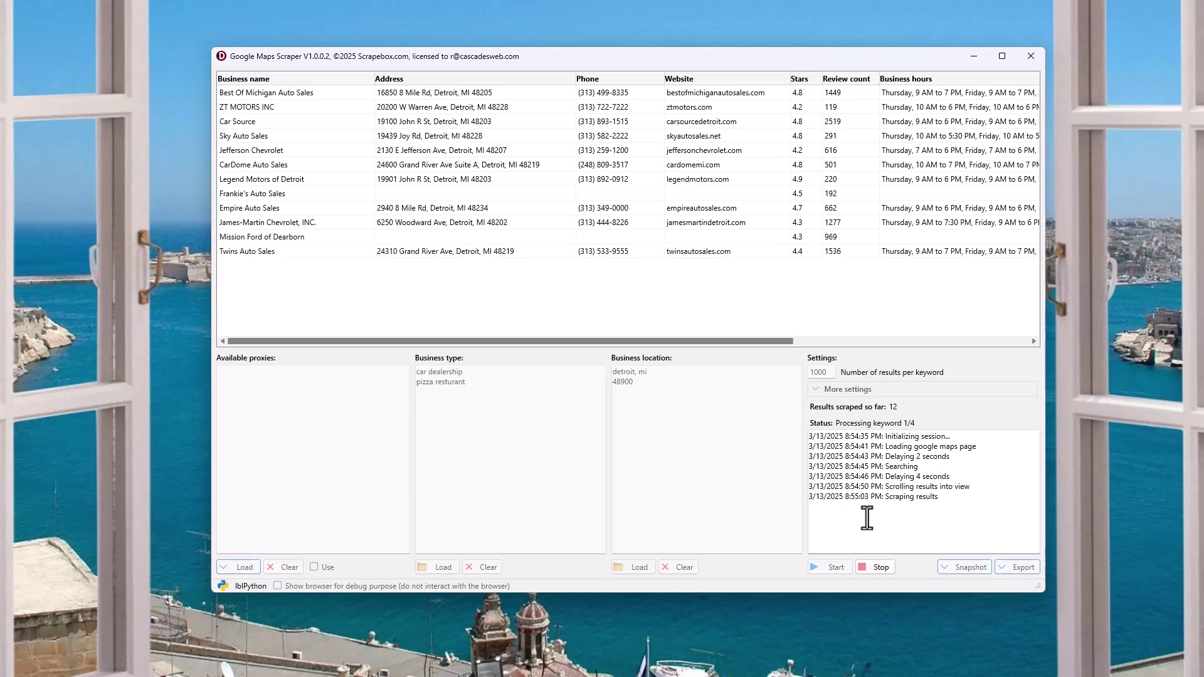
drag(819, 505, 948, 550)
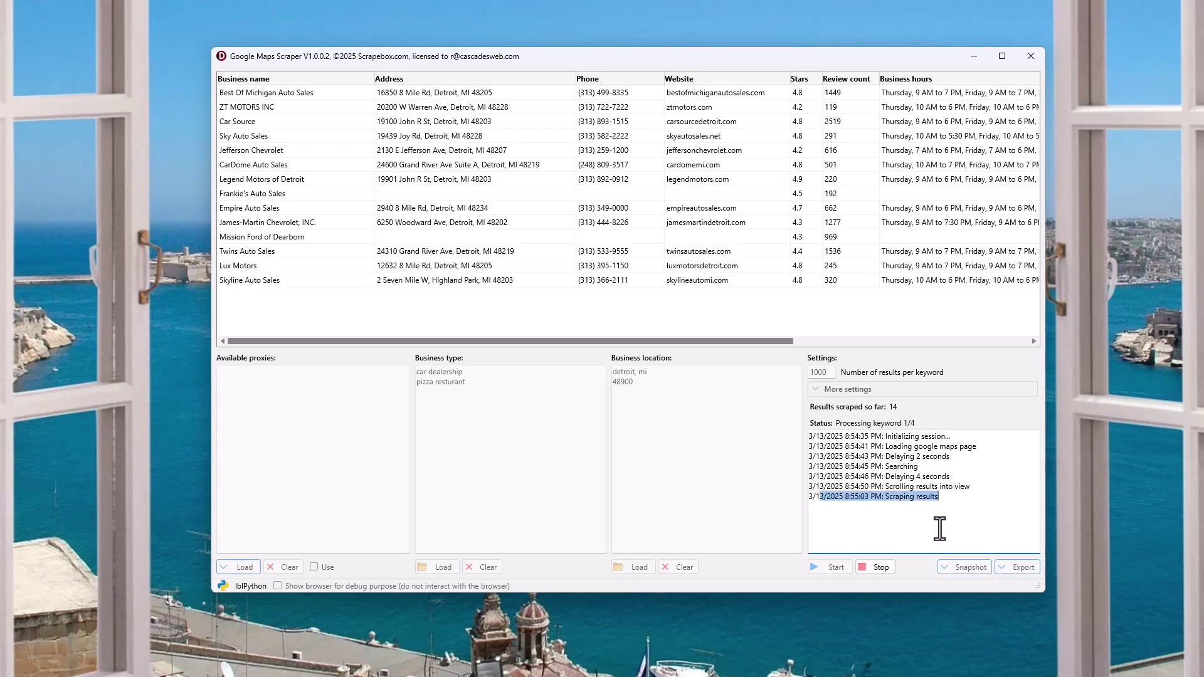
click(912, 524)
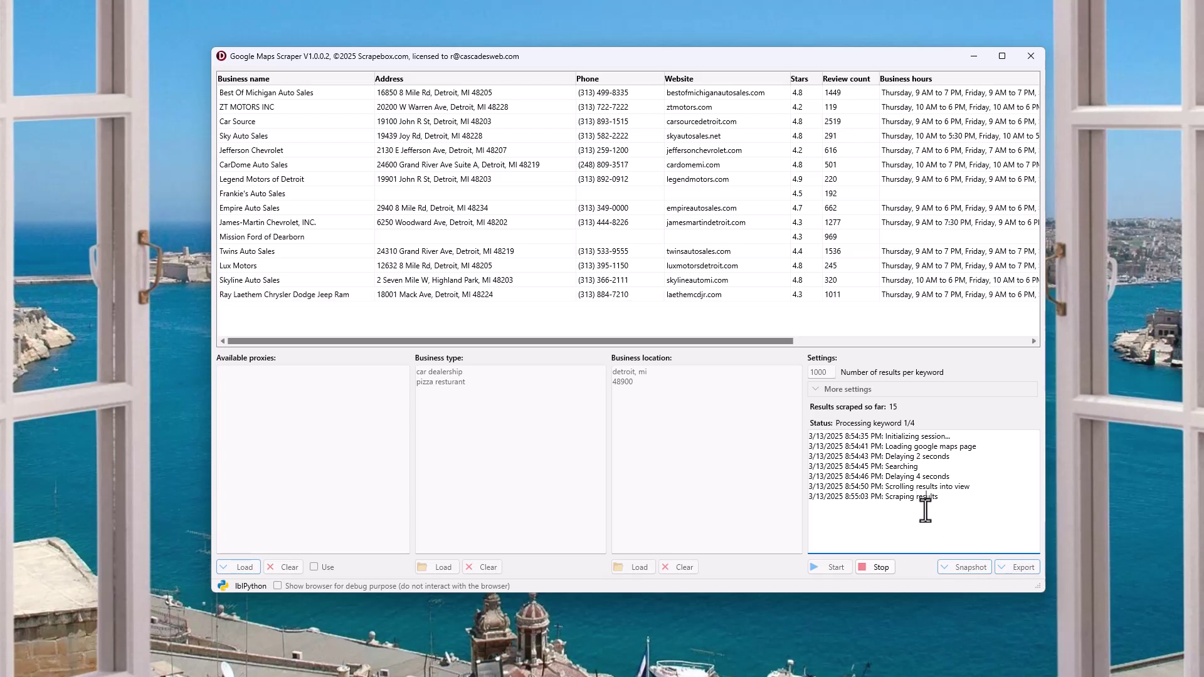
drag(925, 511, 926, 487)
key(ctrl+a)
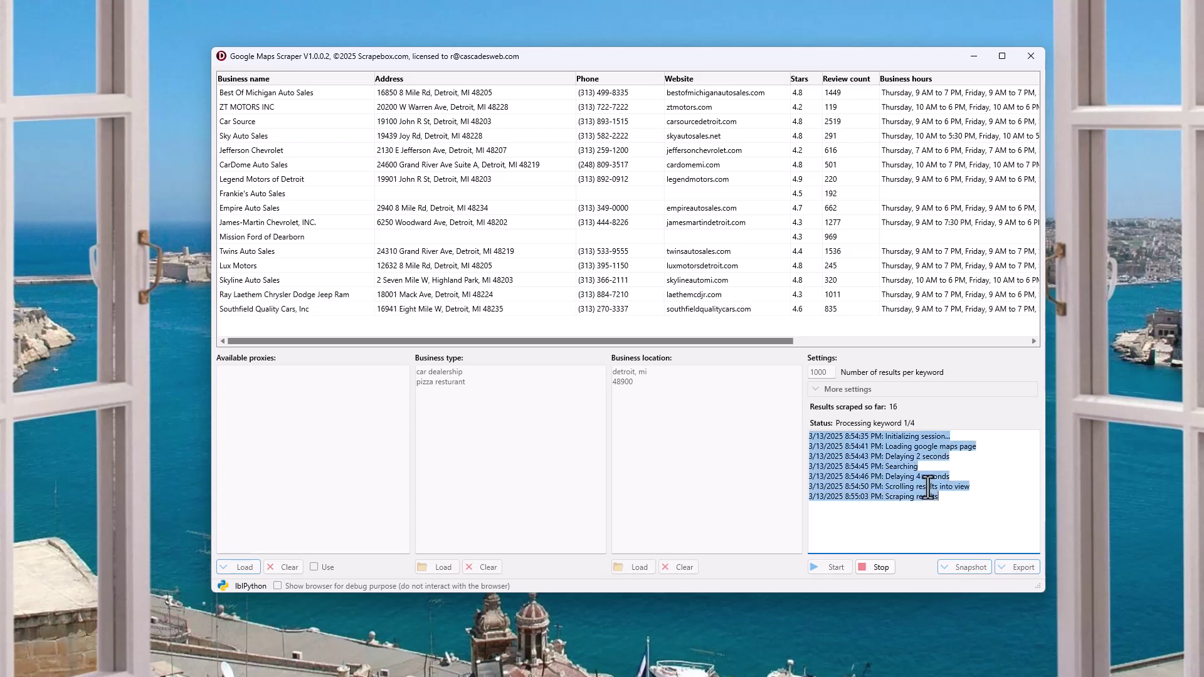
right_click(887, 476)
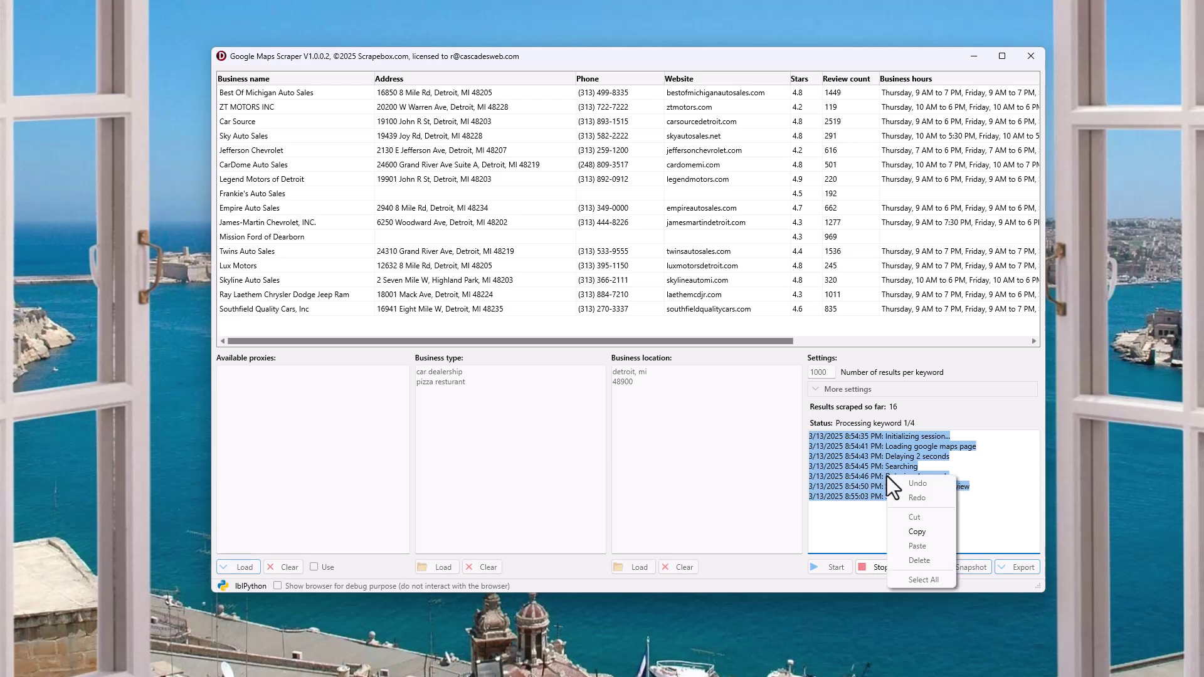
click(918, 532)
click(960, 488)
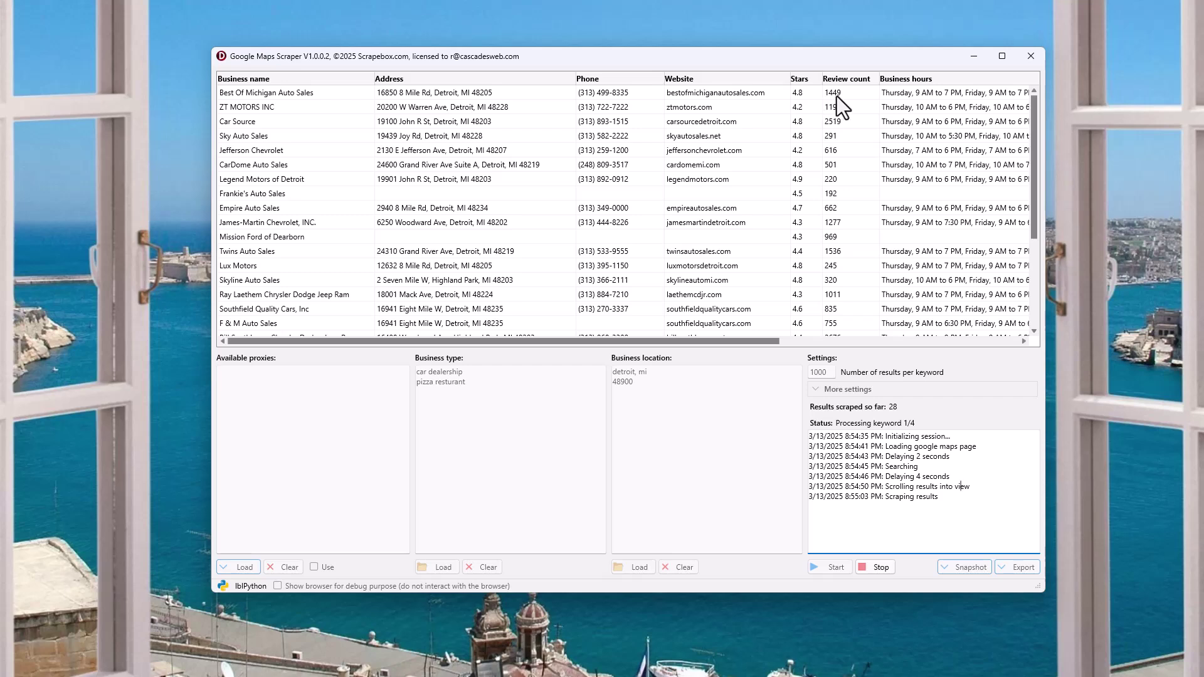
- Examine the scraped records across all columns up to the business hours, and stop the scrape
drag(732, 341, 982, 333)
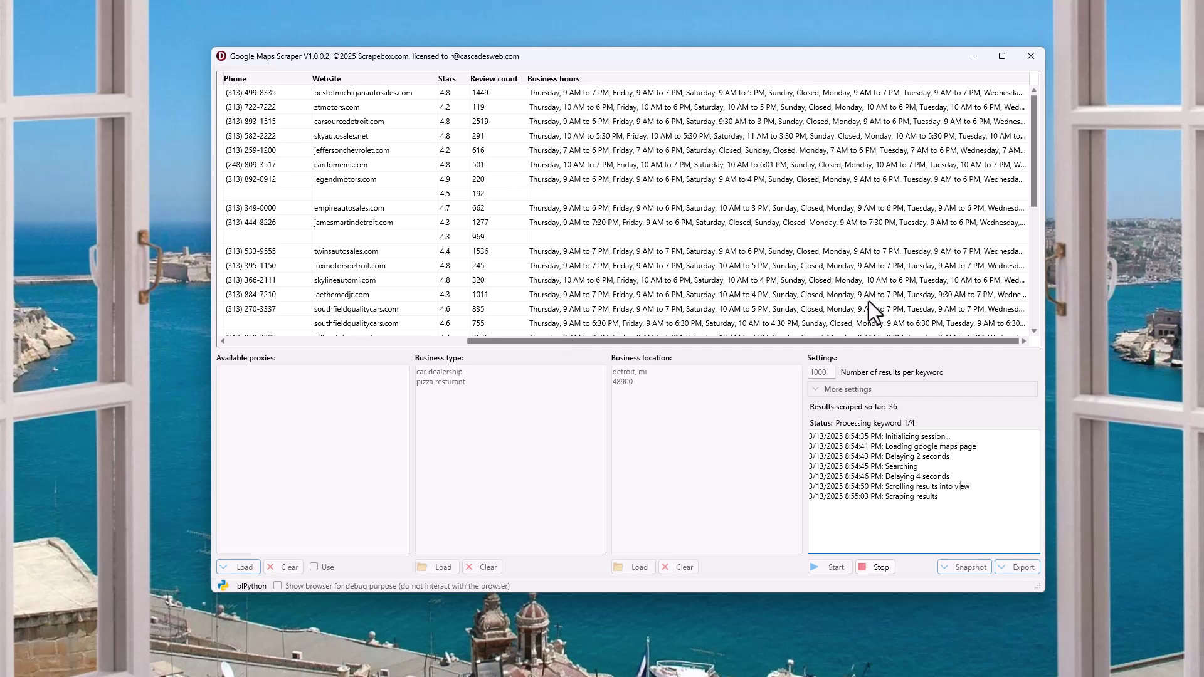
drag(856, 340, 454, 373)
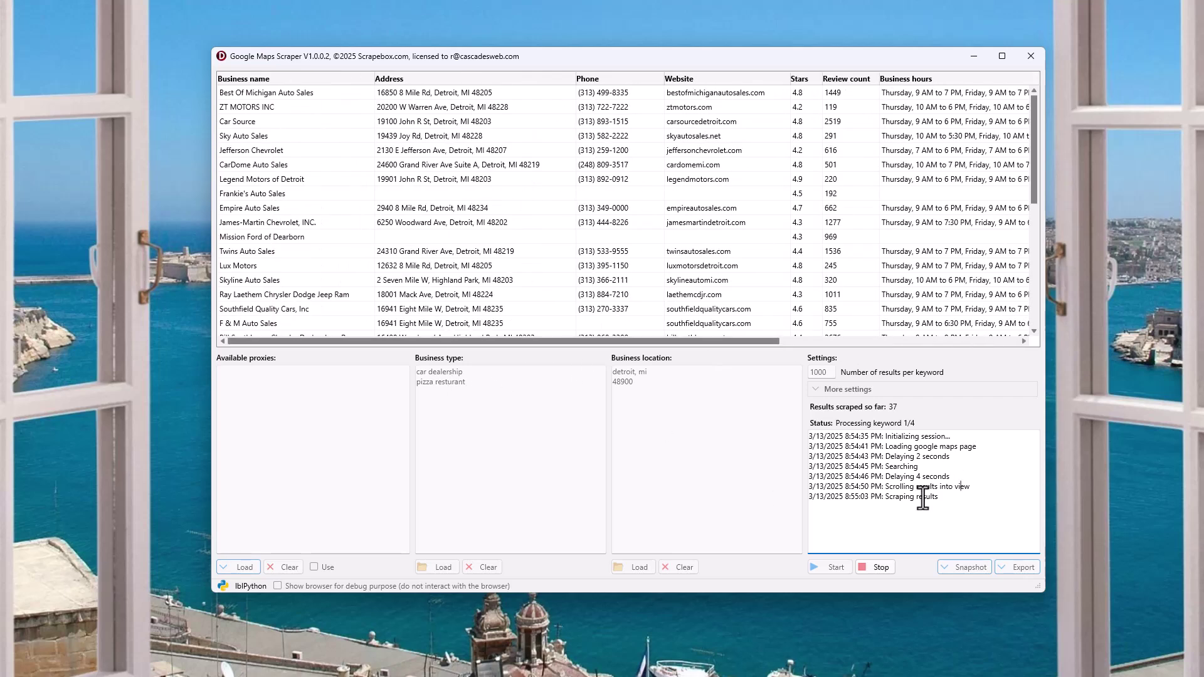
click(876, 567)
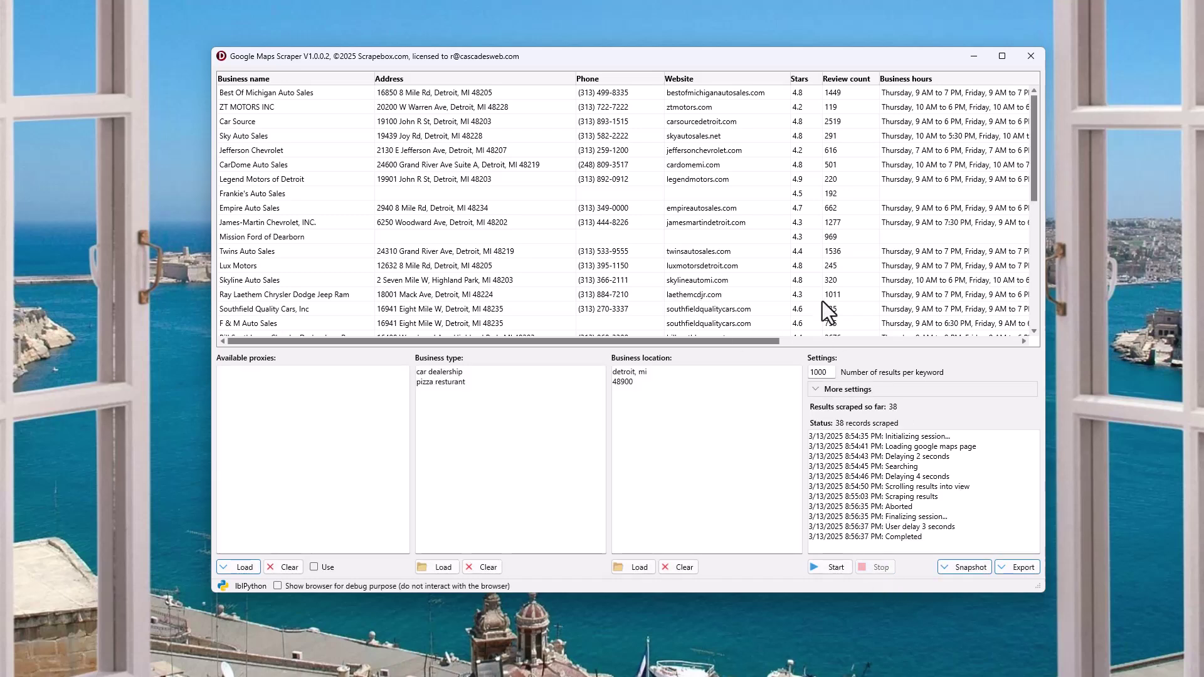
- Export the scraped records as an Excel spreadsheet
drag(953, 456, 950, 528)
click(1018, 567)
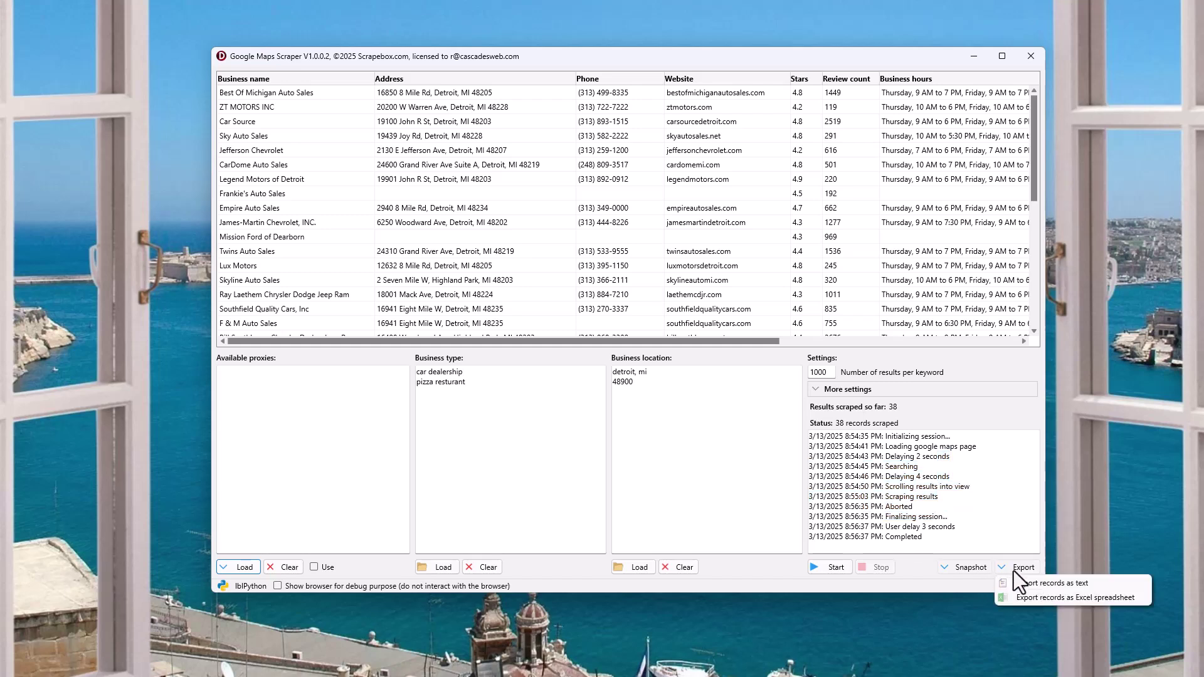
click(1020, 596)
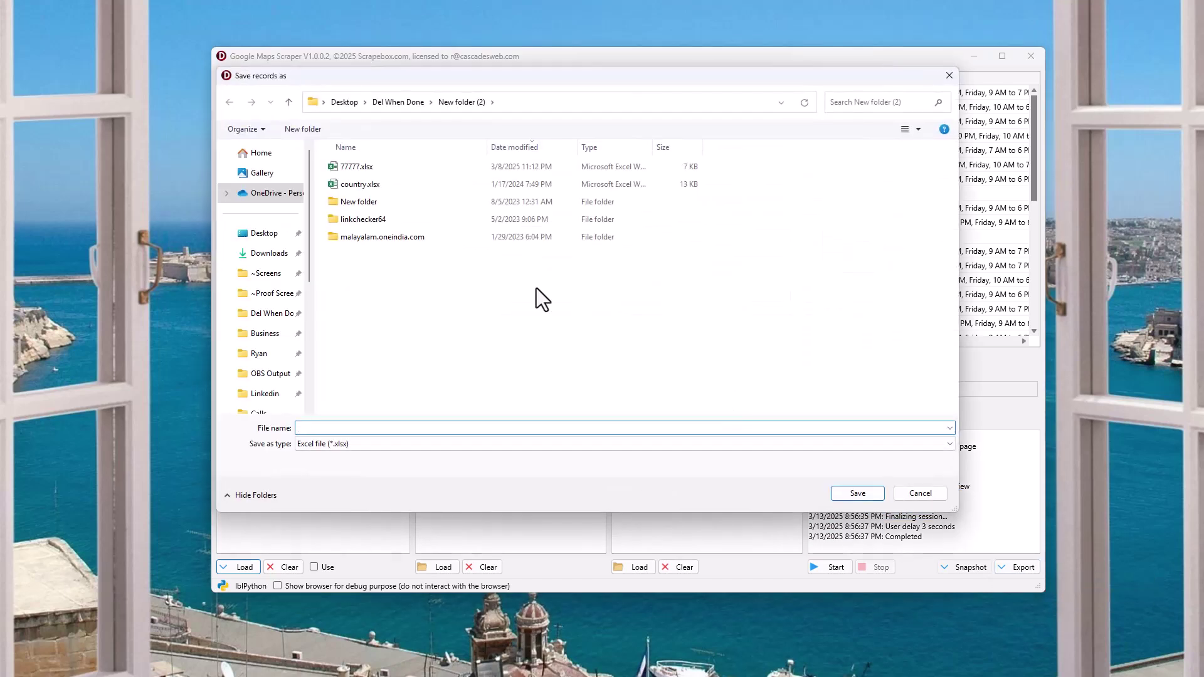
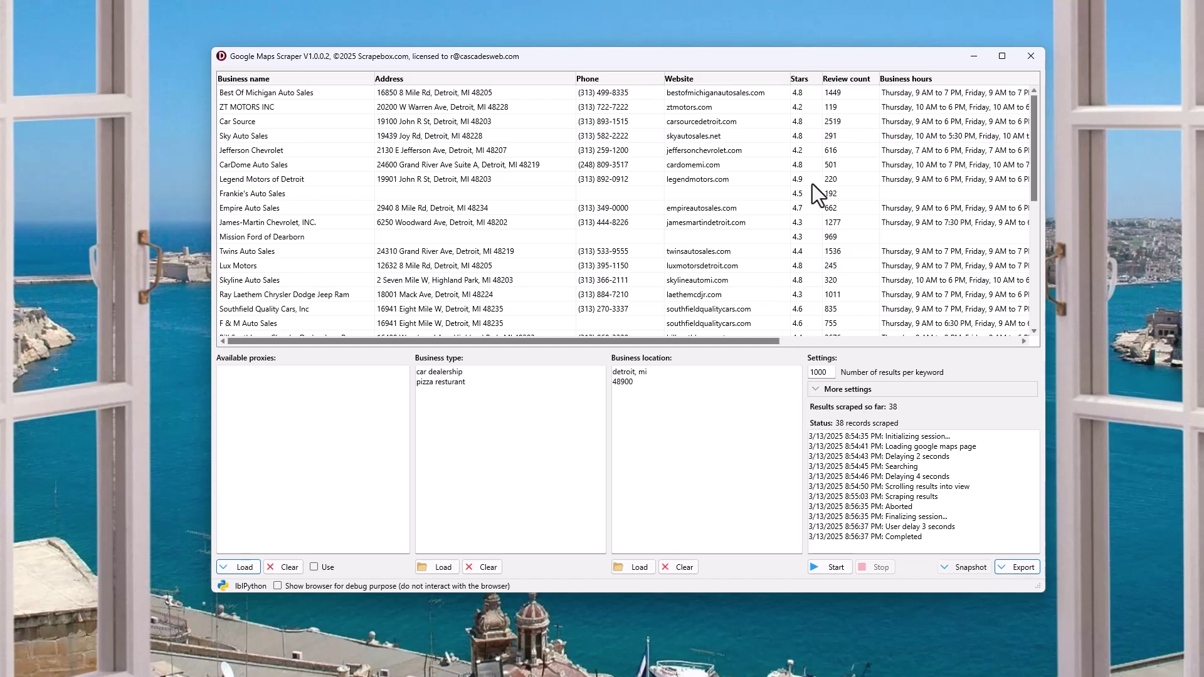
- Export the scraped records as a text file named test with all columns included
click(1025, 568)
click(1033, 583)
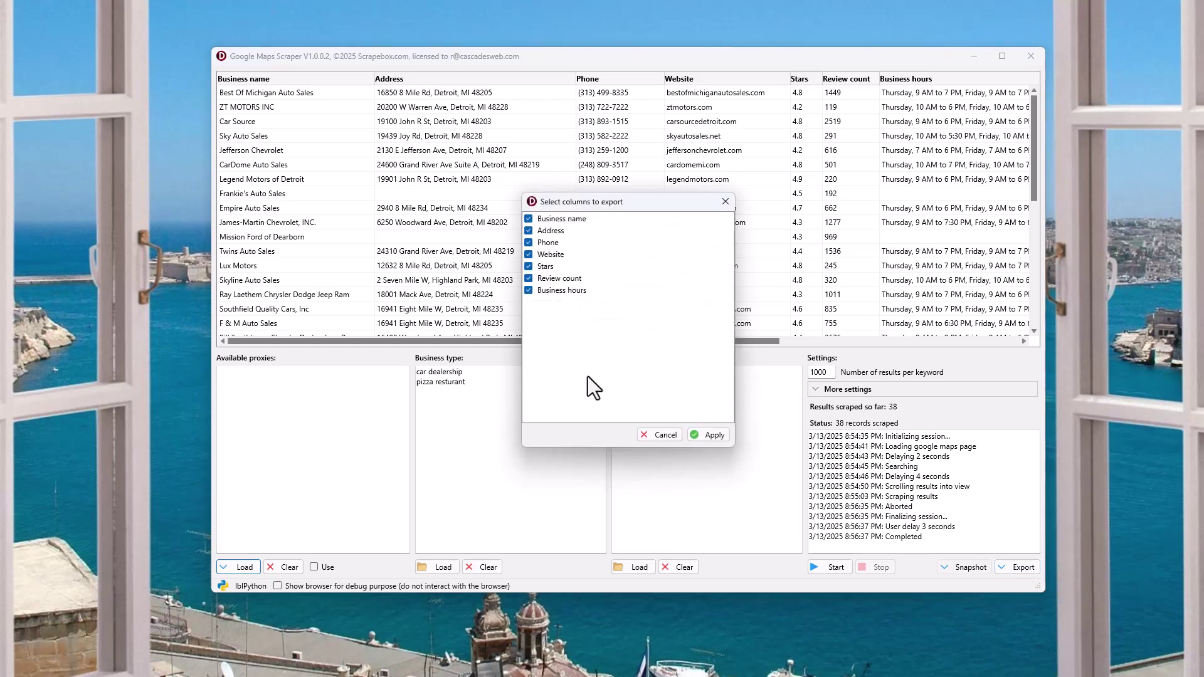
click(710, 435)
text(test)
click(836, 495)
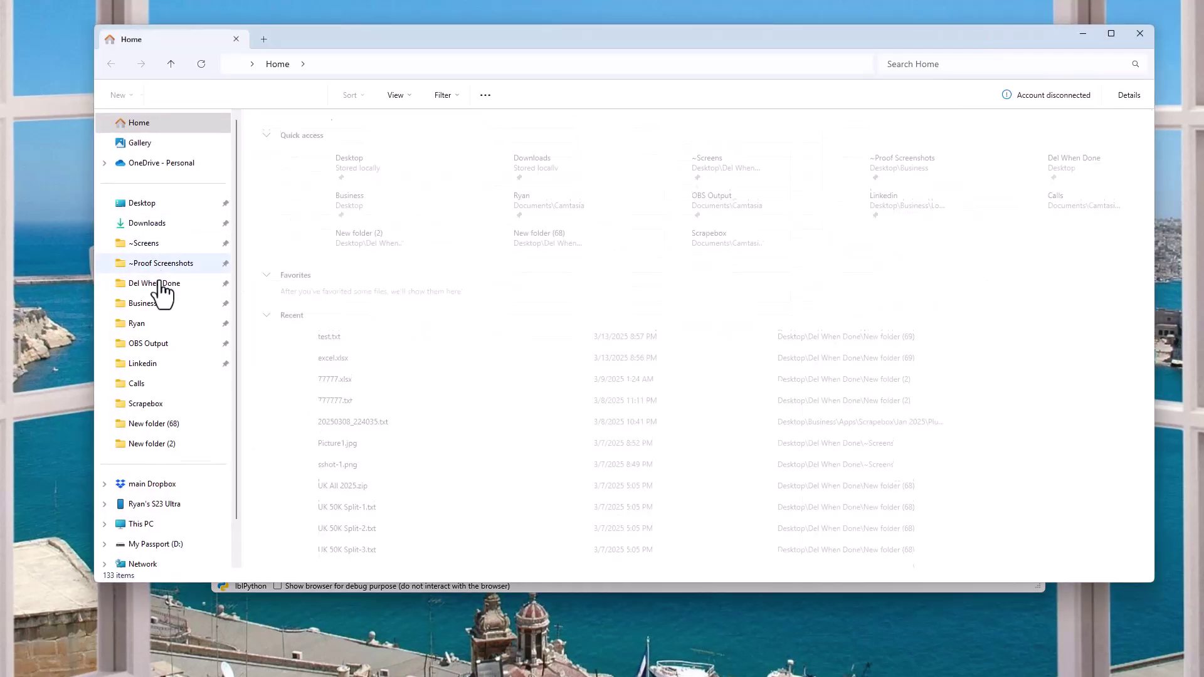
- In File Explorer, open test.txt from New folder (69) in Del When Done and move its window fully into view
click(159, 285)
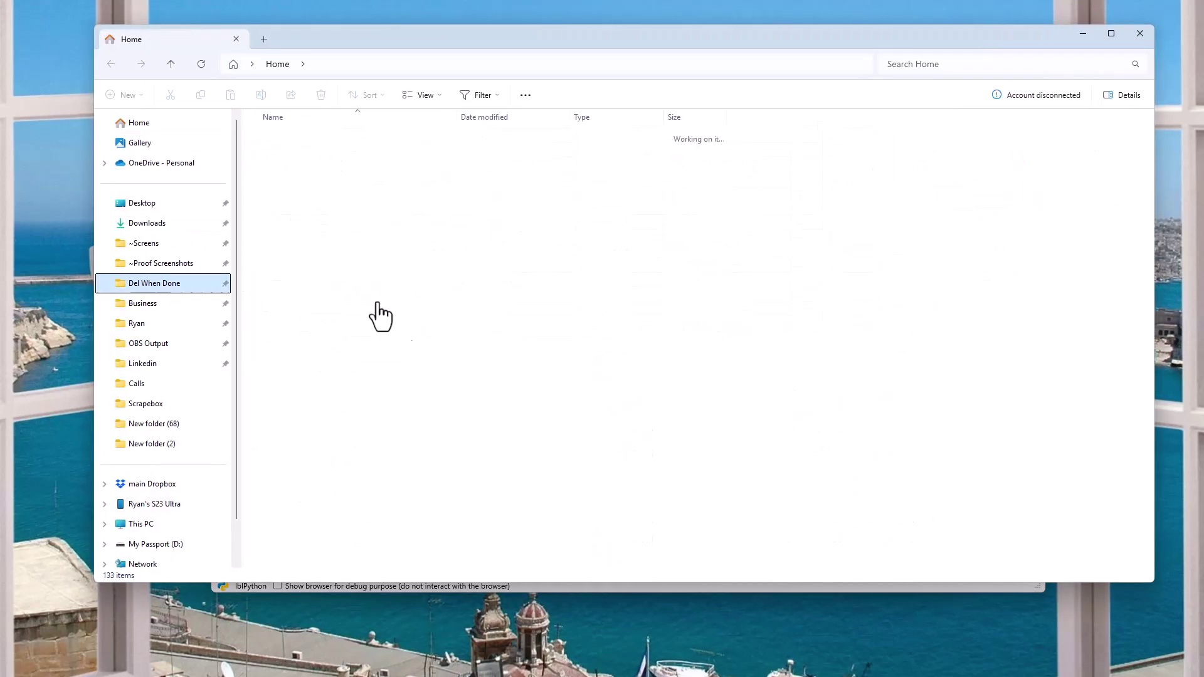
scroll(414, 348, down, 15)
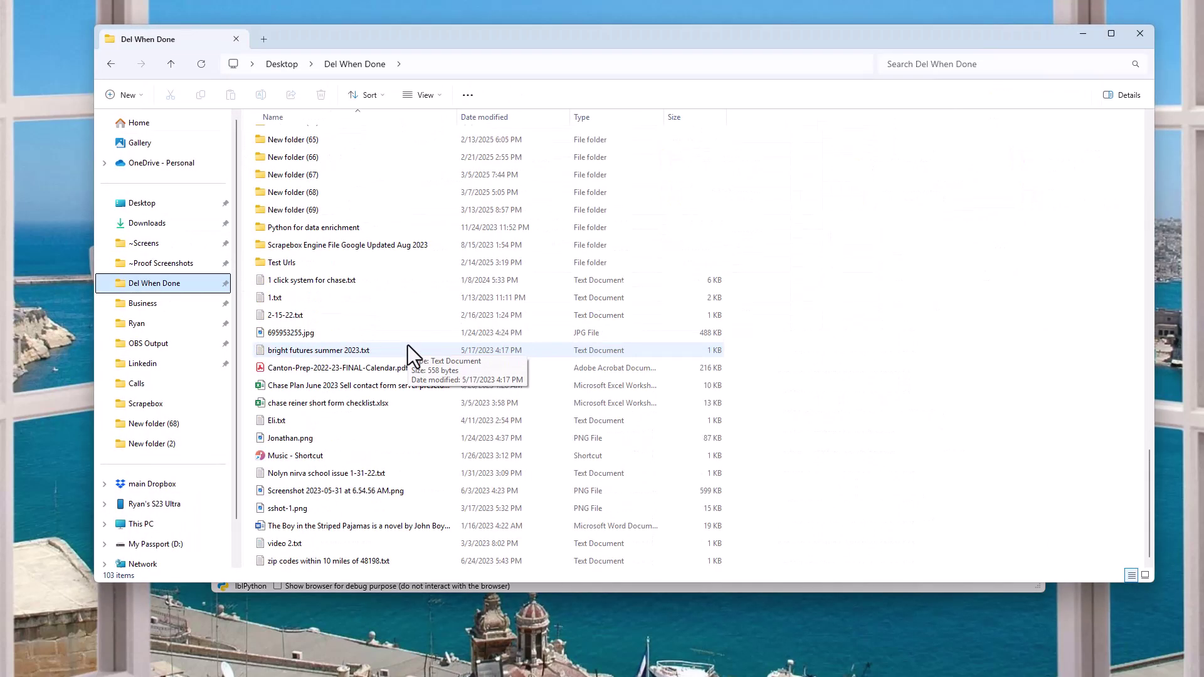
scroll(408, 345, up, 3)
double_click(354, 359)
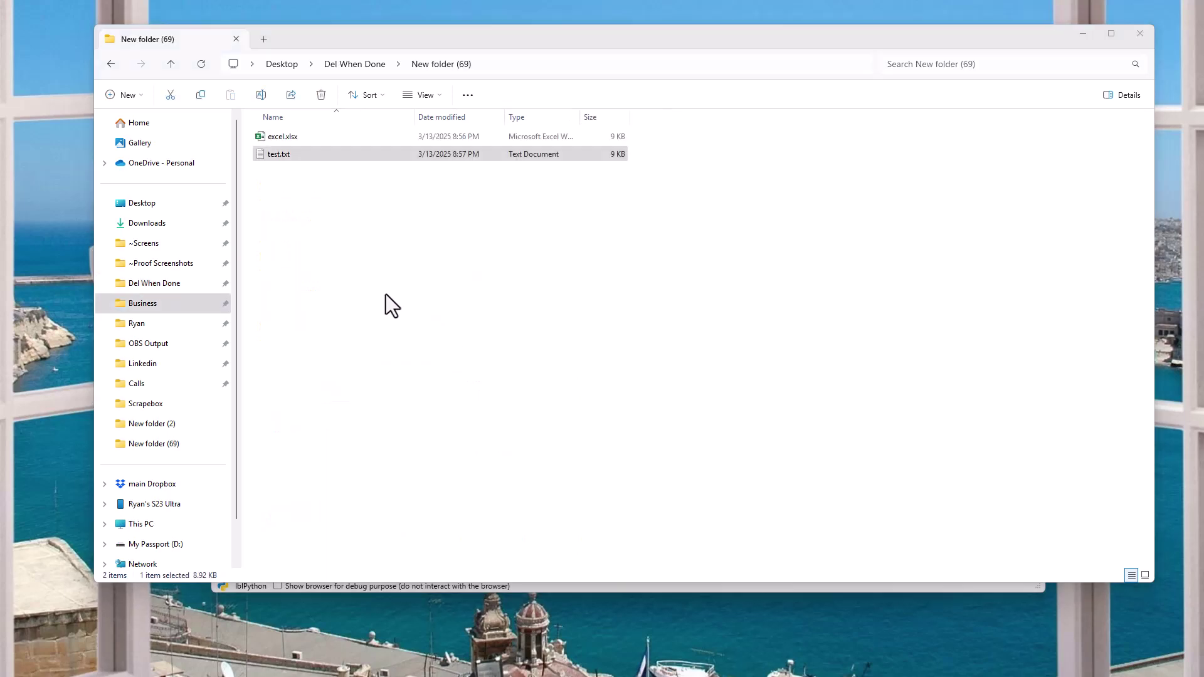
double_click(282, 155)
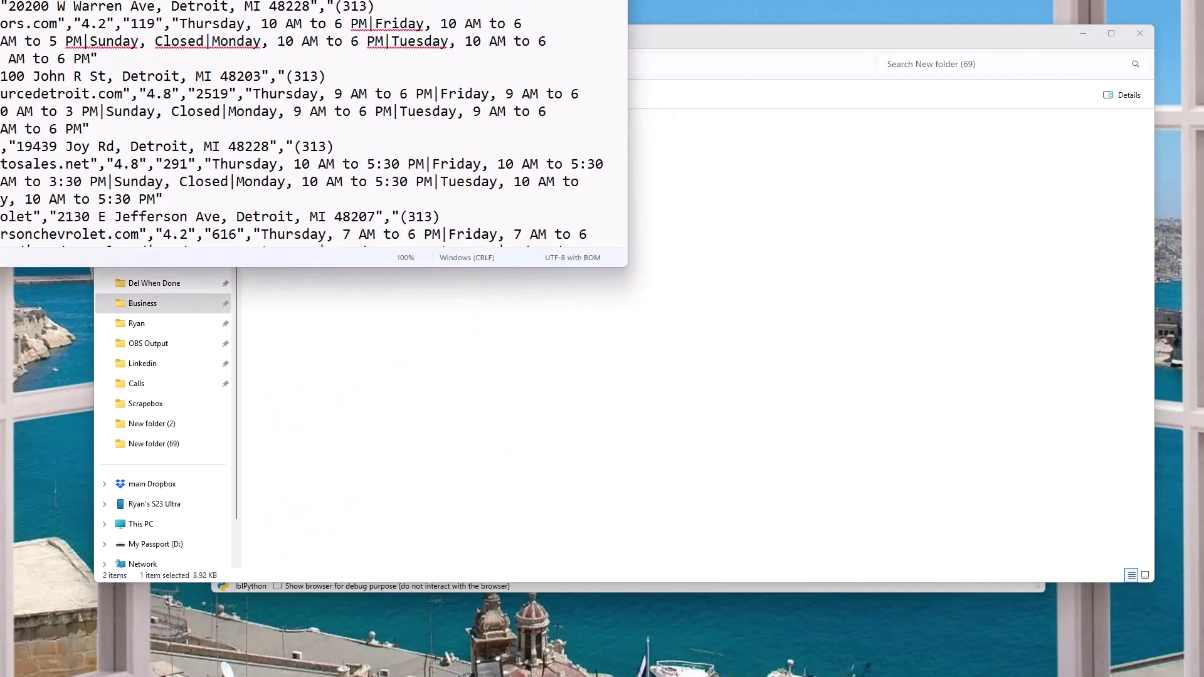
drag(642, 141, 585, 115)
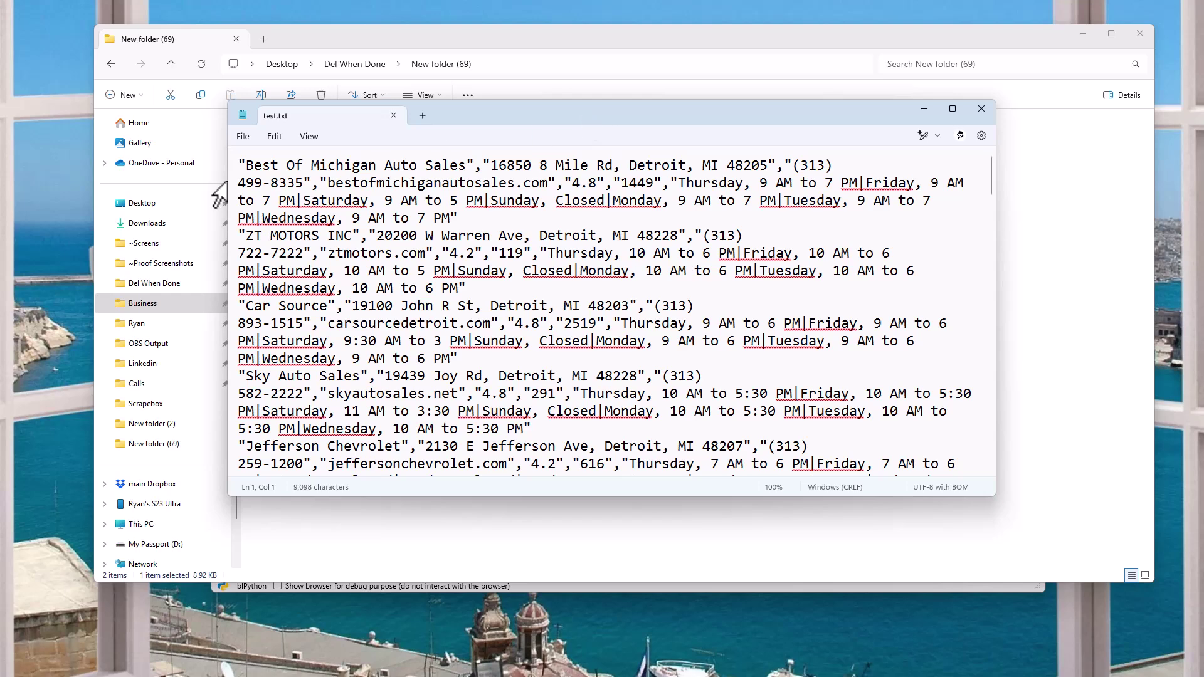
- Examine how quotes and commas delimit the fields in test.txt, look through the remaining records, and close the file
click(243, 165)
drag(775, 165, 769, 165)
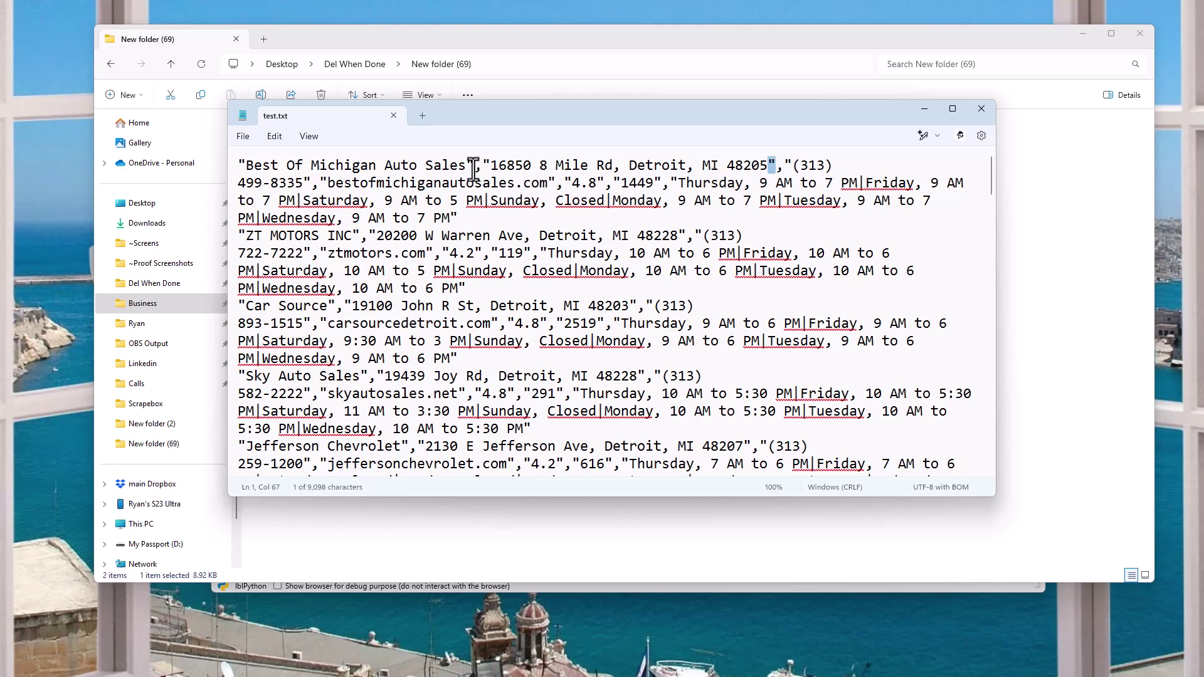
drag(481, 166, 467, 171)
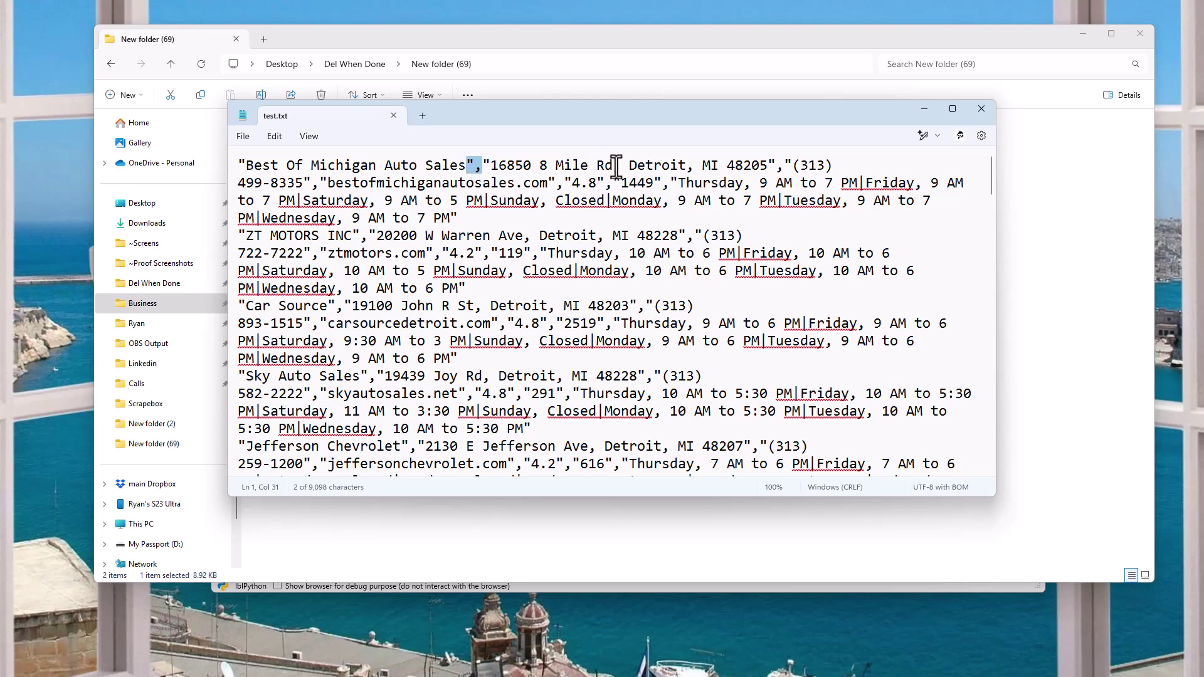
drag(612, 166, 621, 166)
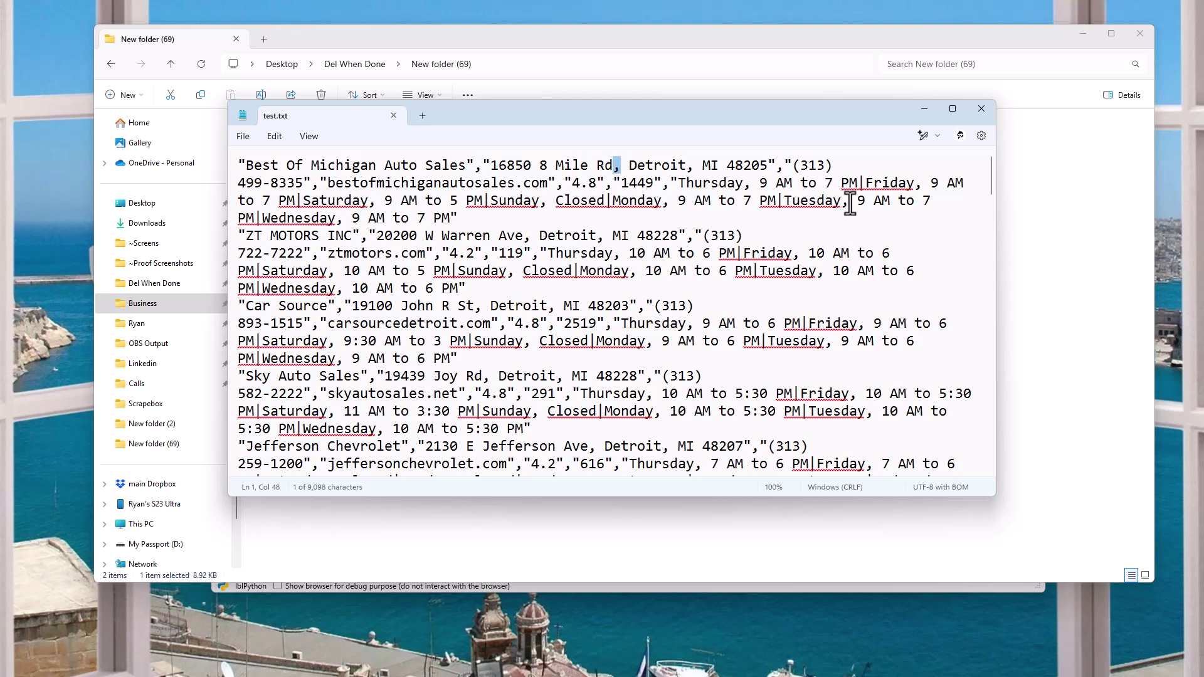
click(774, 164)
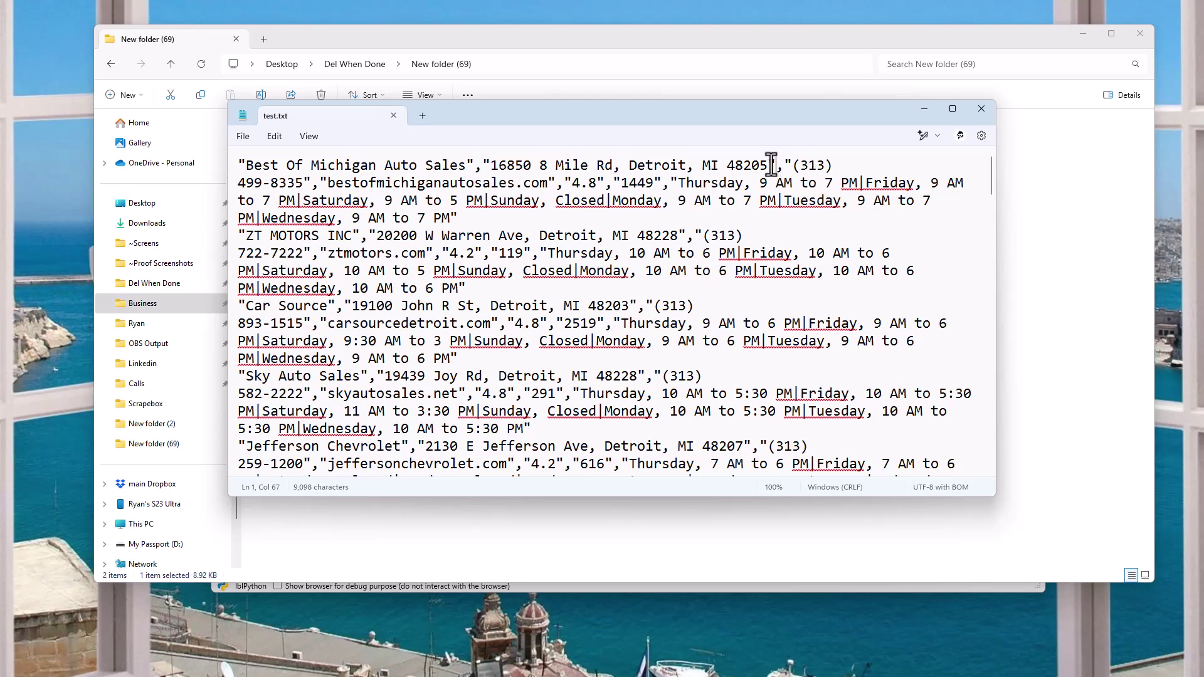
drag(777, 164, 785, 166)
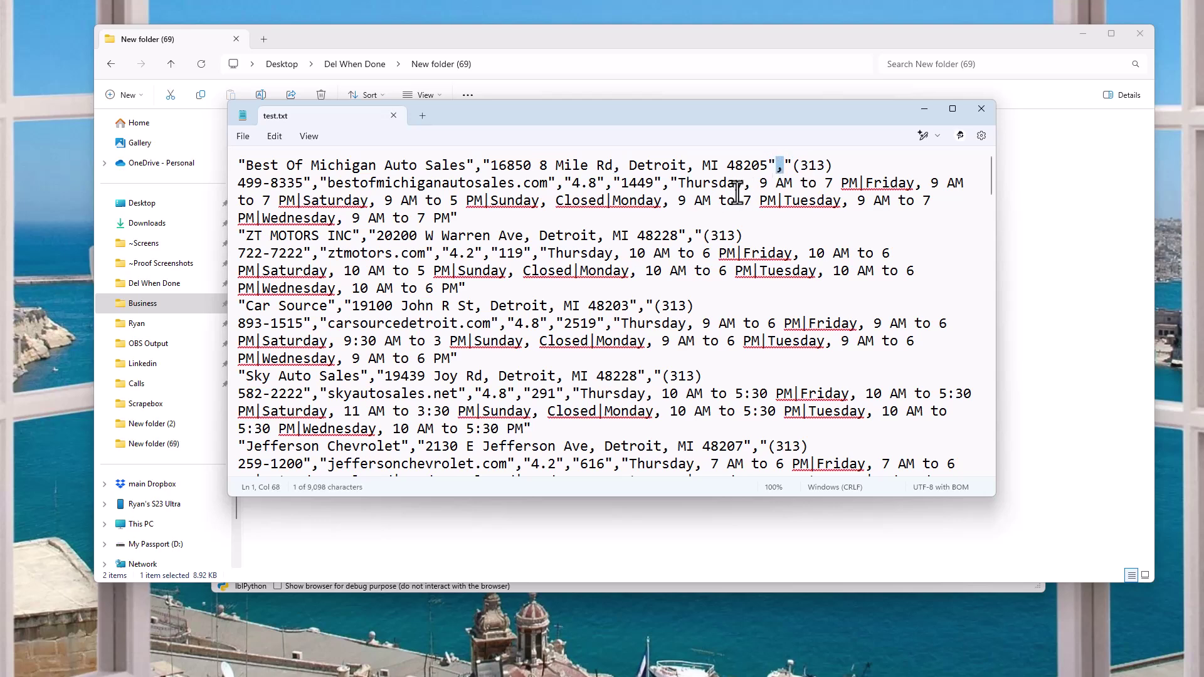
scroll(737, 193, down, 18)
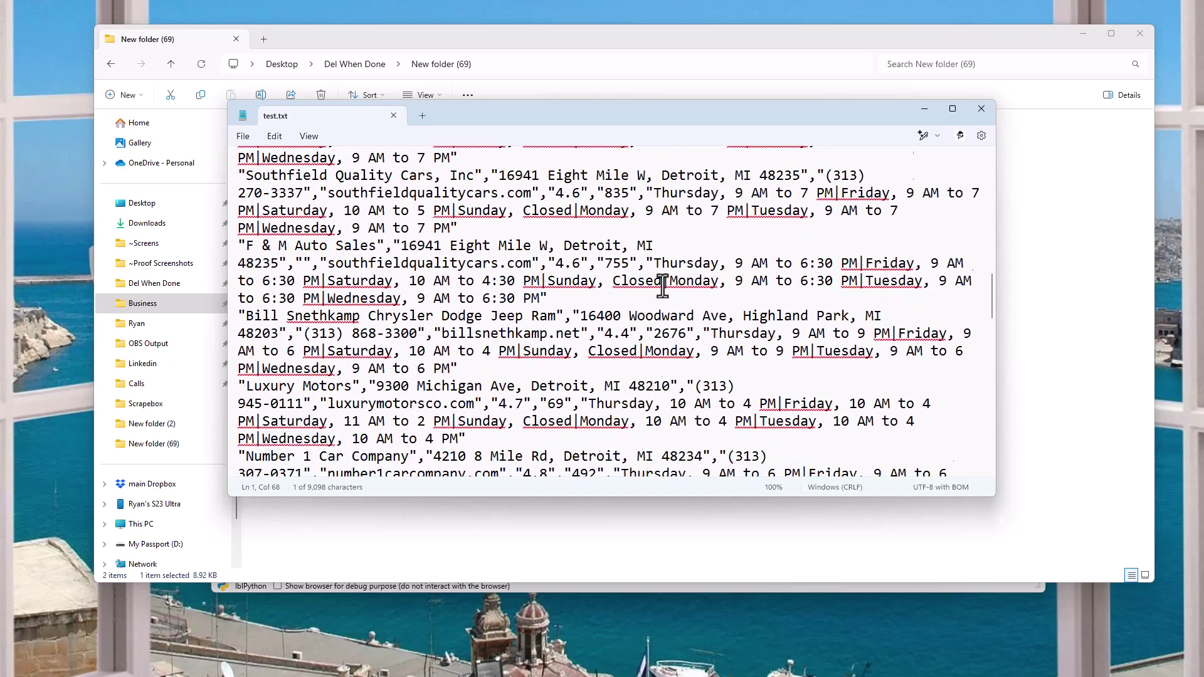
scroll(864, 206, down, 5)
click(981, 109)
- Open the exported excel.xlsx from New folder (69) and look through its scraped records
double_click(291, 135)
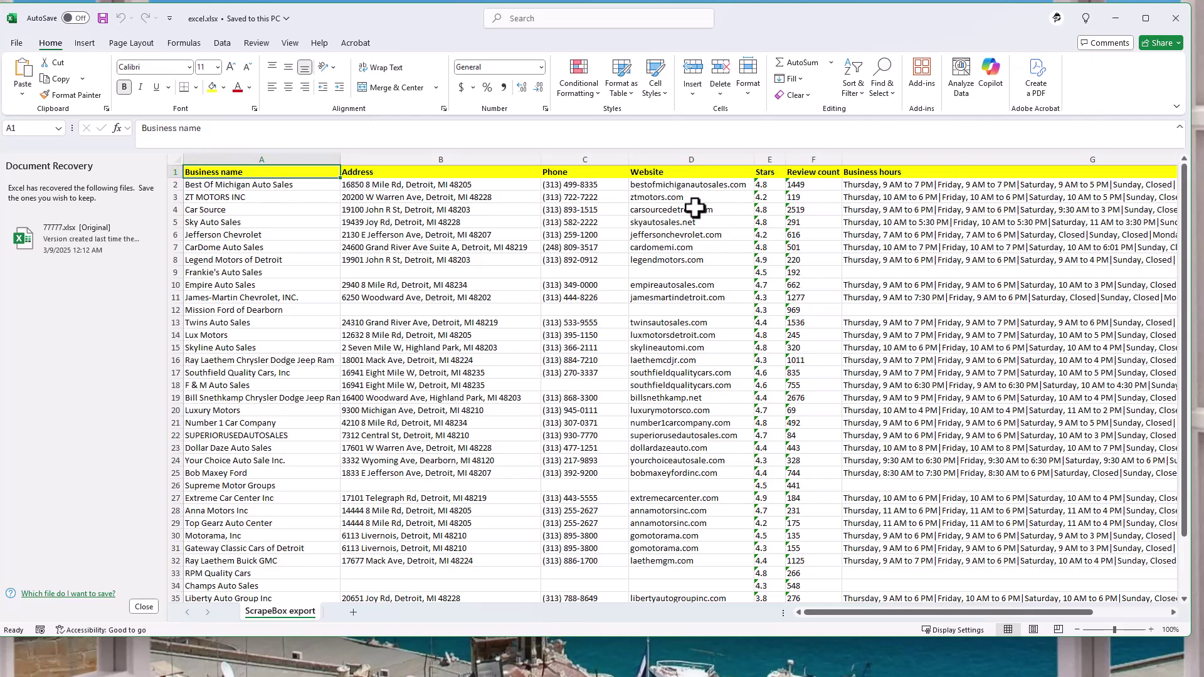
scroll(321, 250, down, 10)
scroll(321, 249, up, 10)
- Copy the entire Website column of the ScrapeBox export sheet, and minimize Excel and File Explorer
click(690, 158)
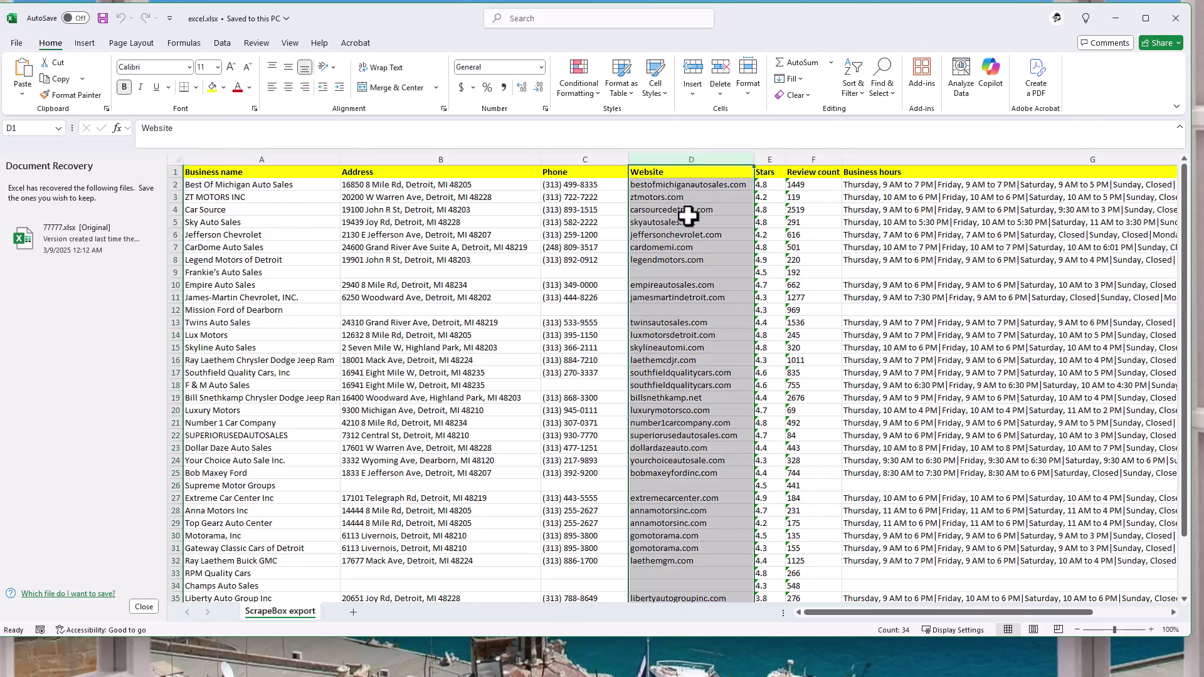
right_click(690, 210)
click(765, 261)
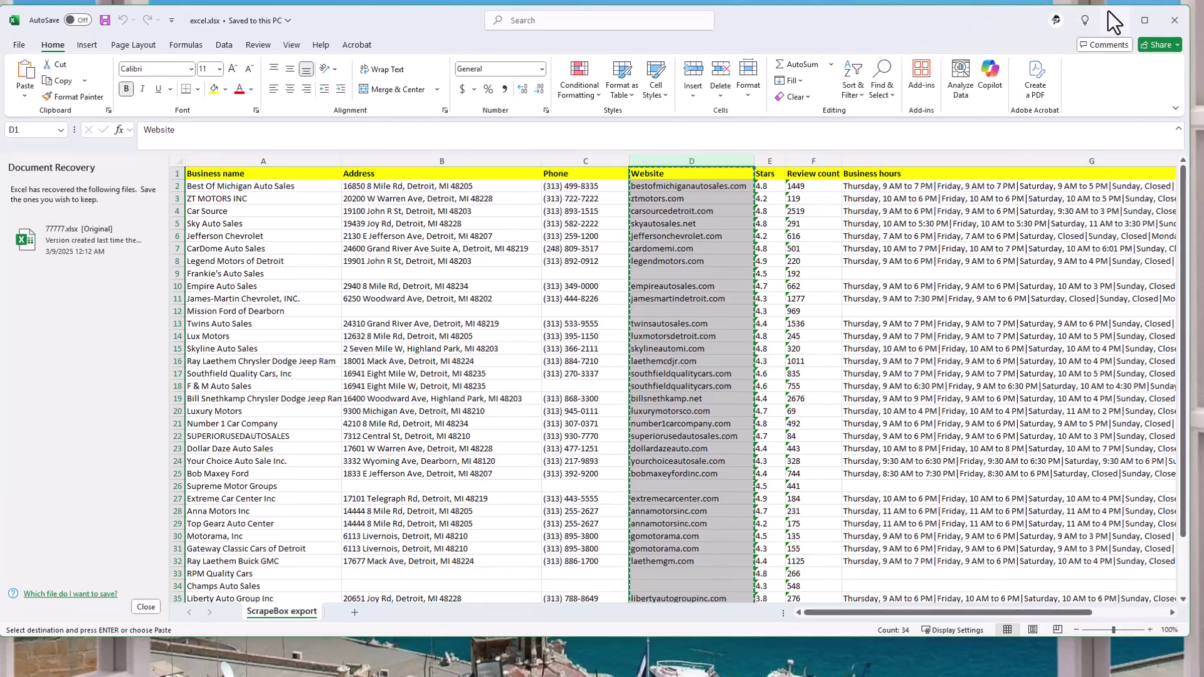
click(1115, 17)
click(1075, 38)
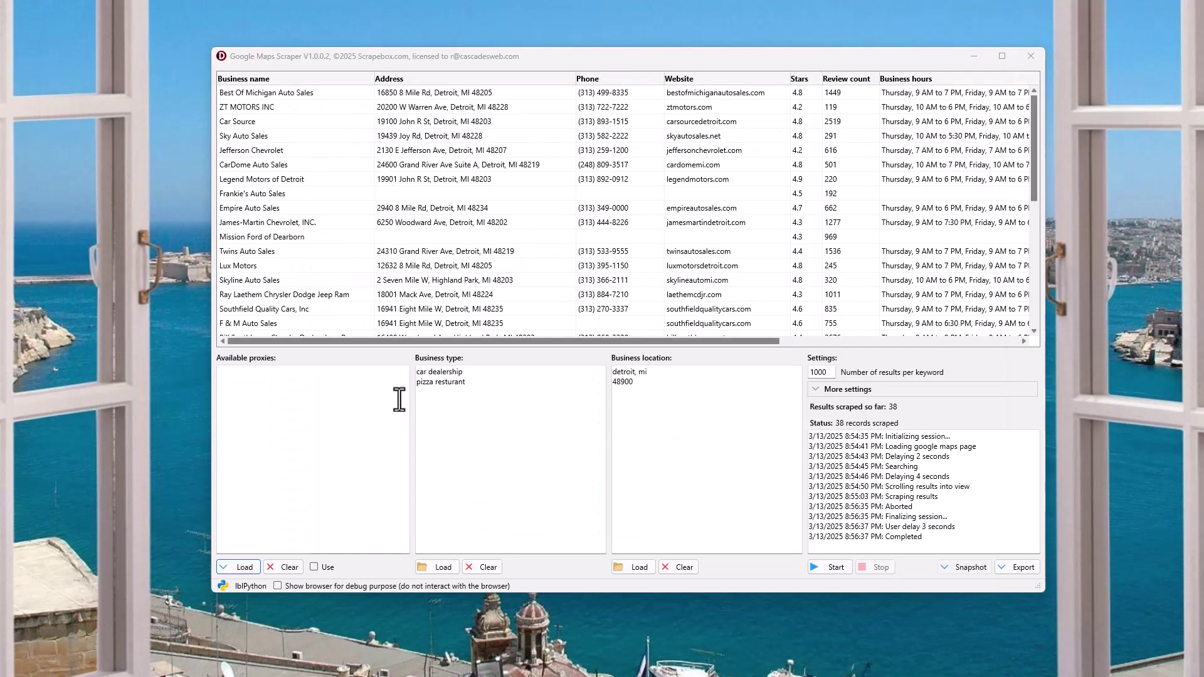
- Remove detroit, mi from the business locations, keeping only 48900, and start the scrape
drag(458, 381, 525, 406)
click(636, 390)
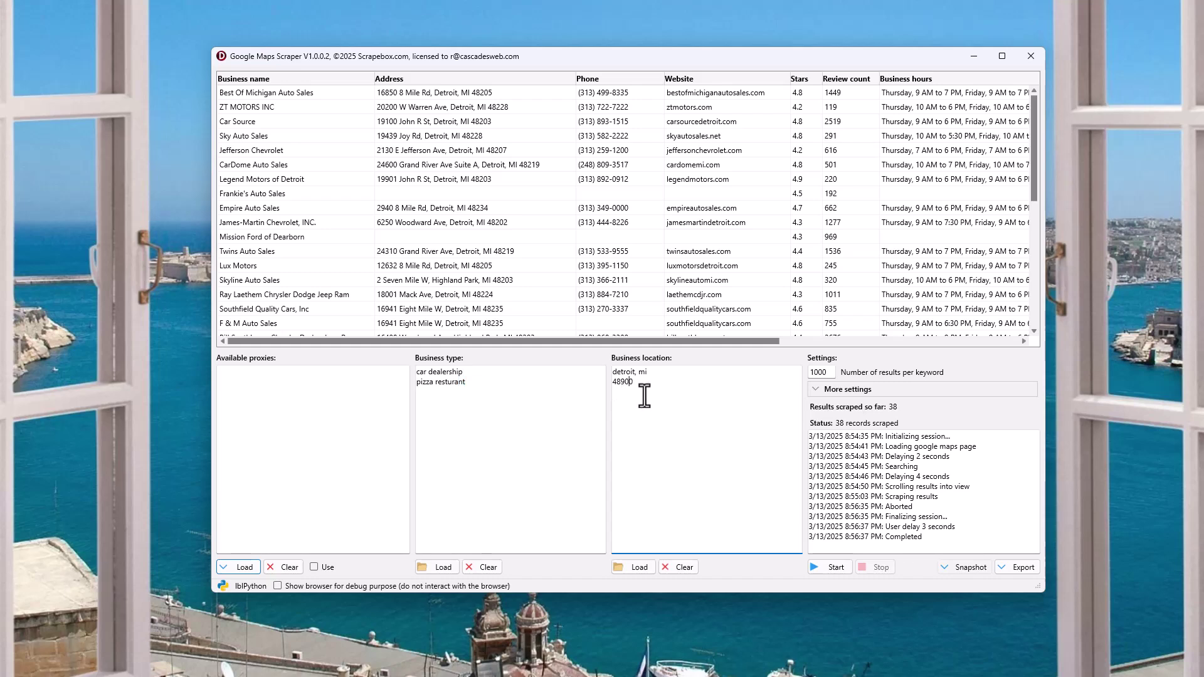
drag(653, 368, 573, 384)
key(BackSpace)
key(Delete)
click(834, 567)
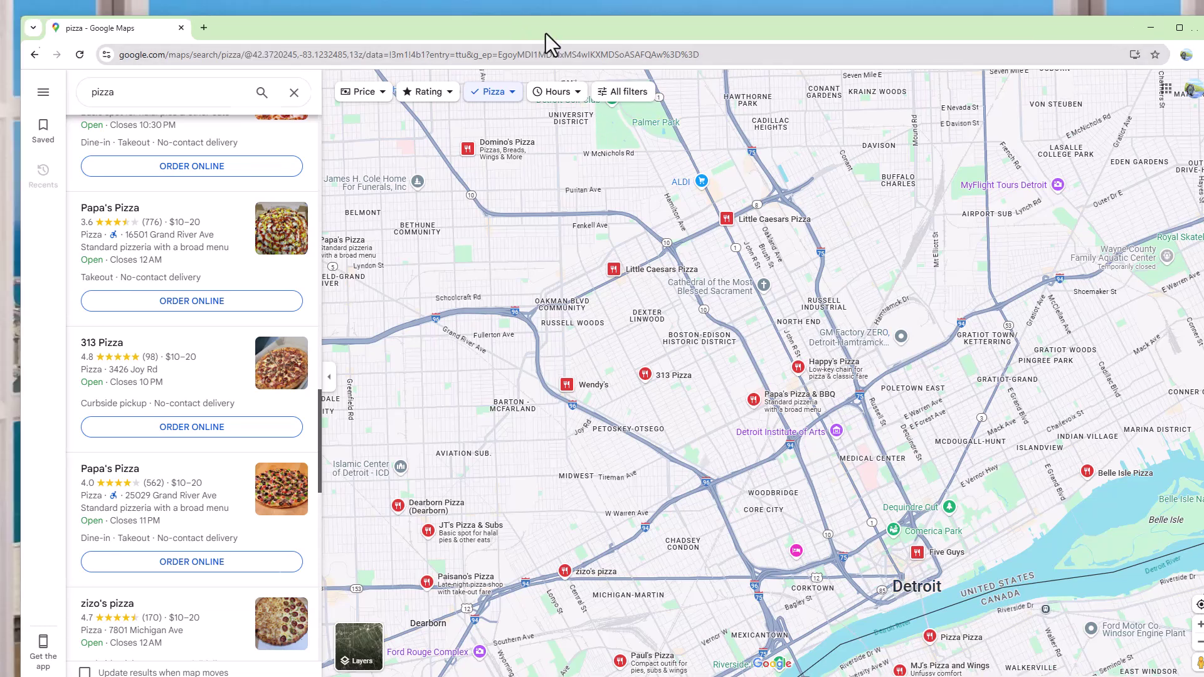
- In the Google Maps browser window, search for pizza 48190, examine the result locations on the map, and put the window away
drag(545, 33, 901, 218)
click(505, 282)
text(48190)
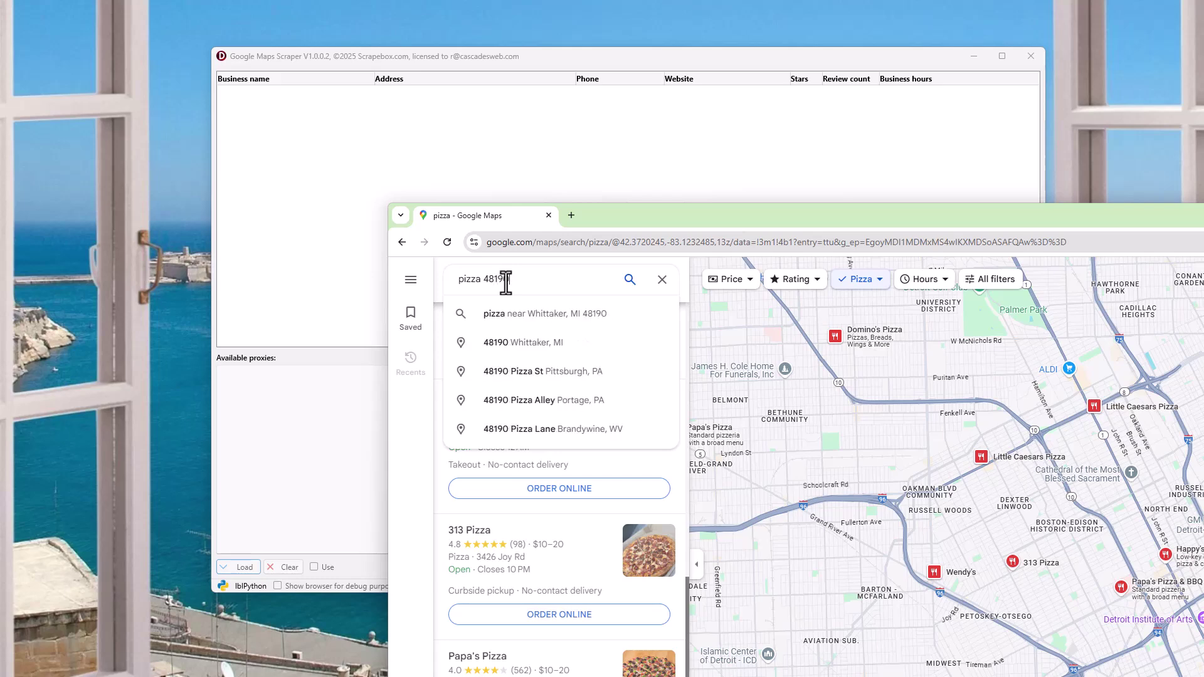
key(Return)
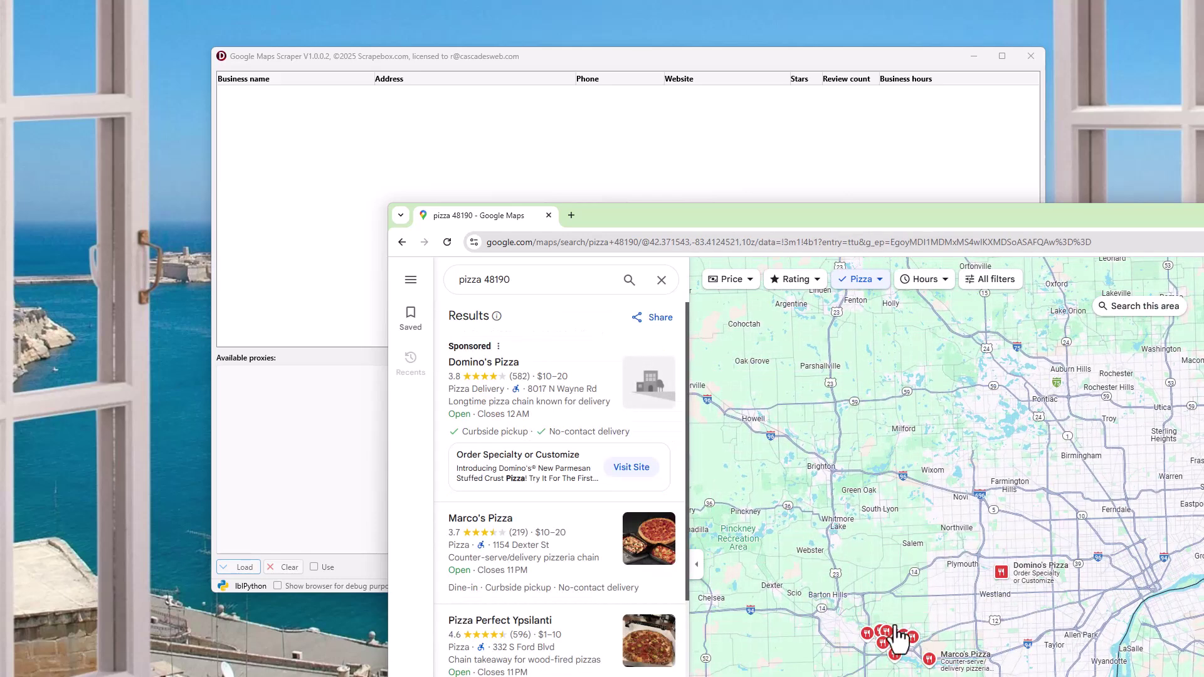
drag(715, 224, 423, 220)
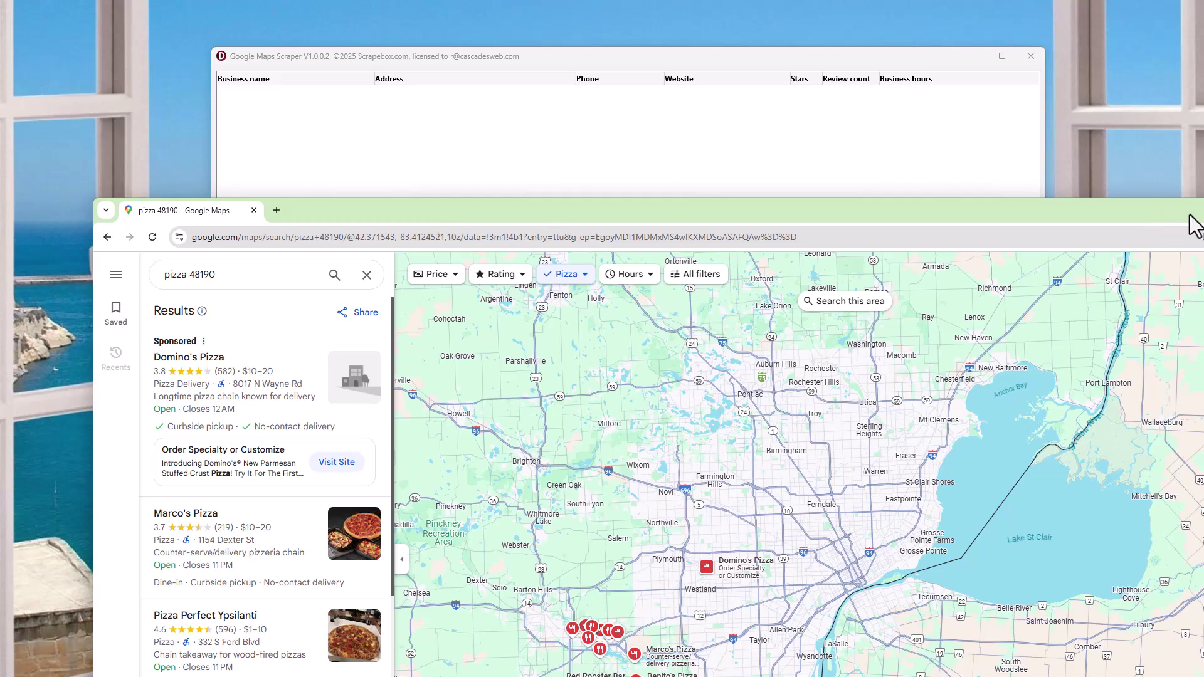
click(1178, 216)
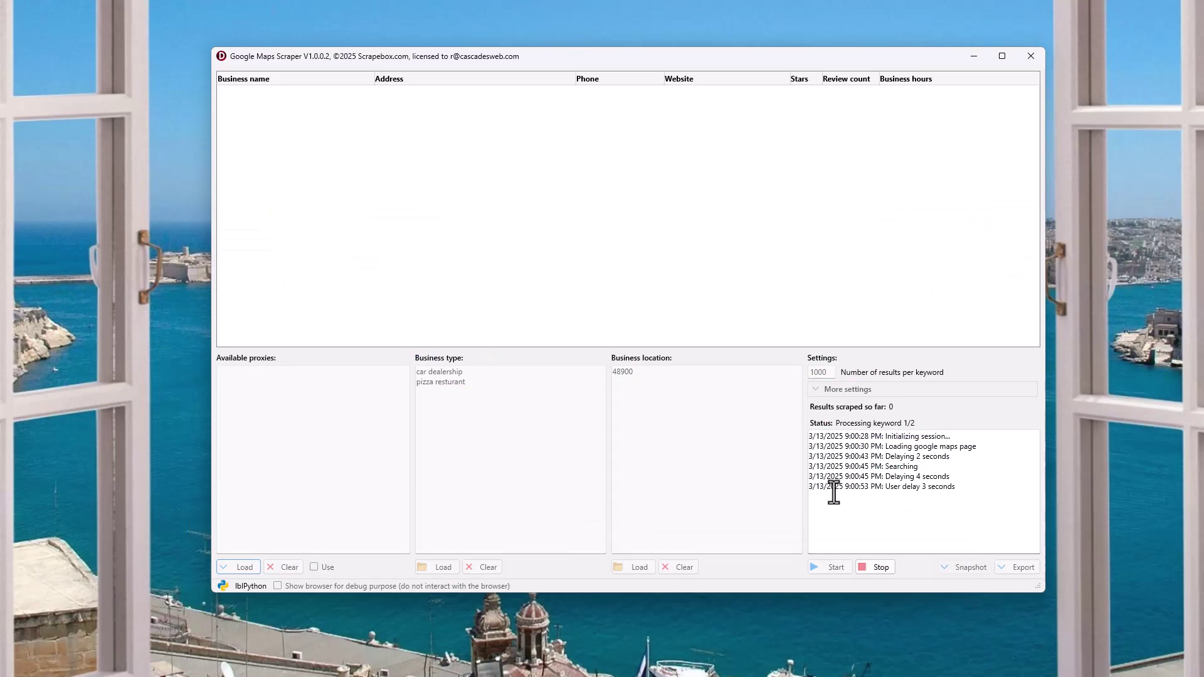